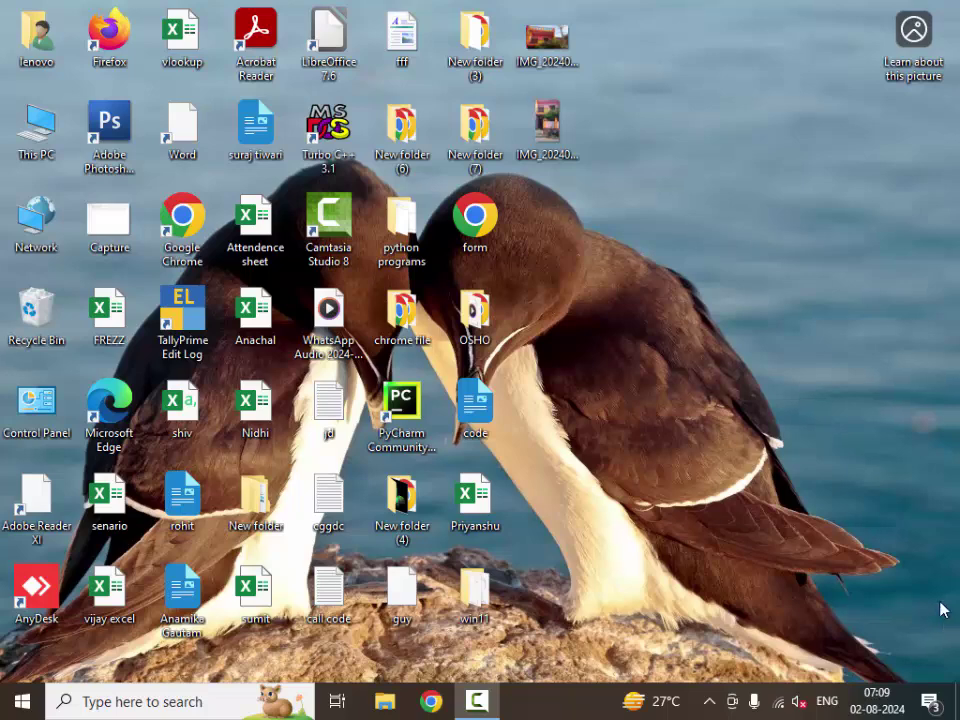
Refresh the desktop and launch Microsoft Access from the Start menu.
{"action": "right_click", "coordinate": [754, 152]}
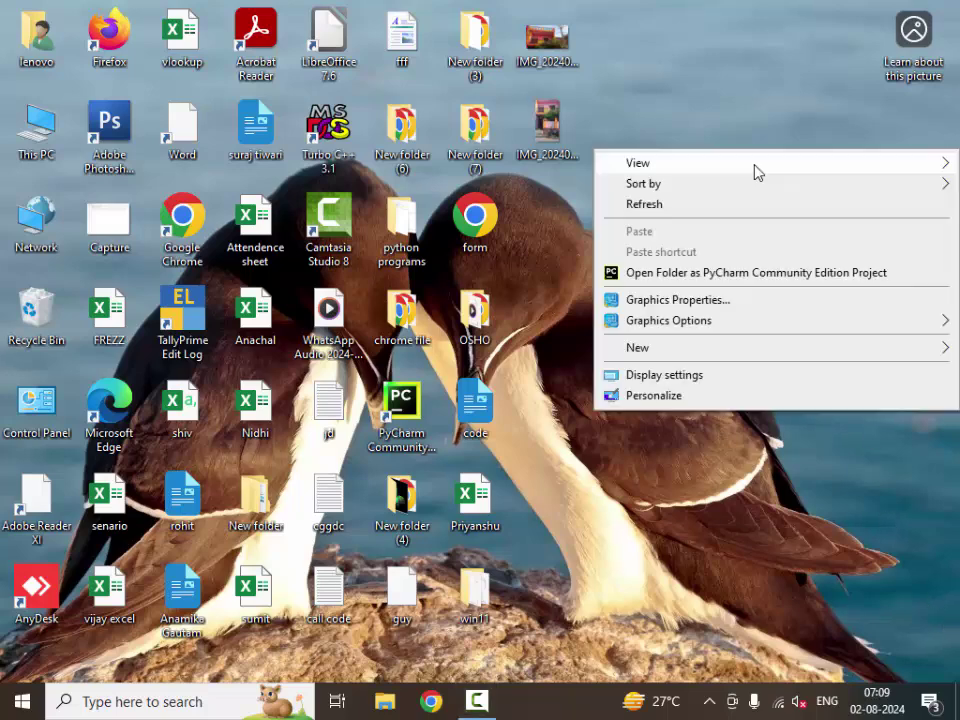
{"action": "left_click", "coordinate": [741, 205]}
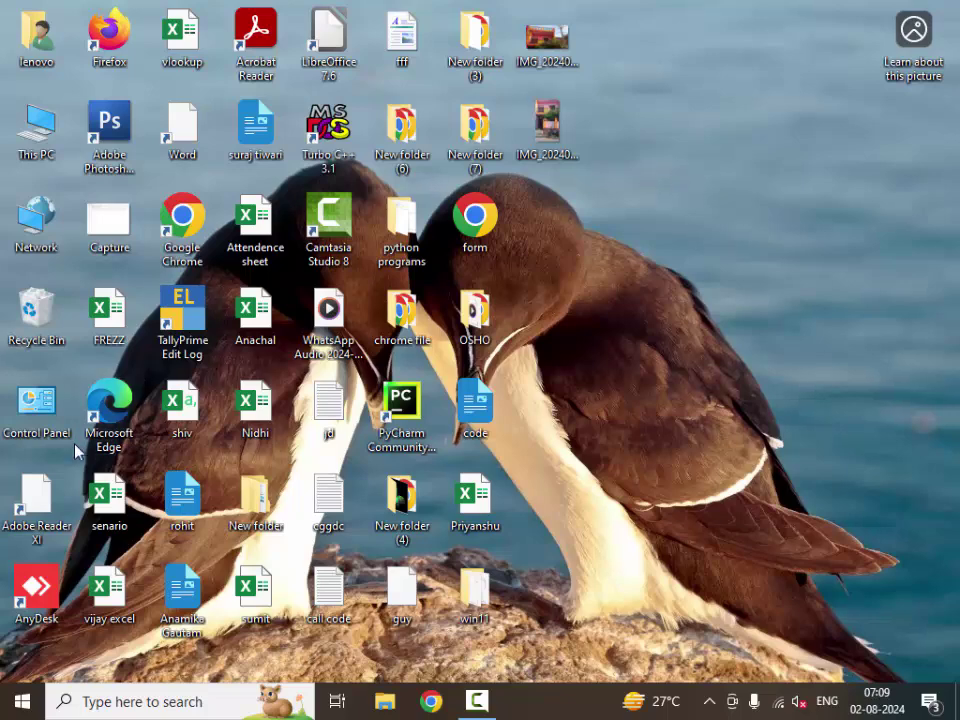
{"action": "left_click", "coordinate": [5, 705]}
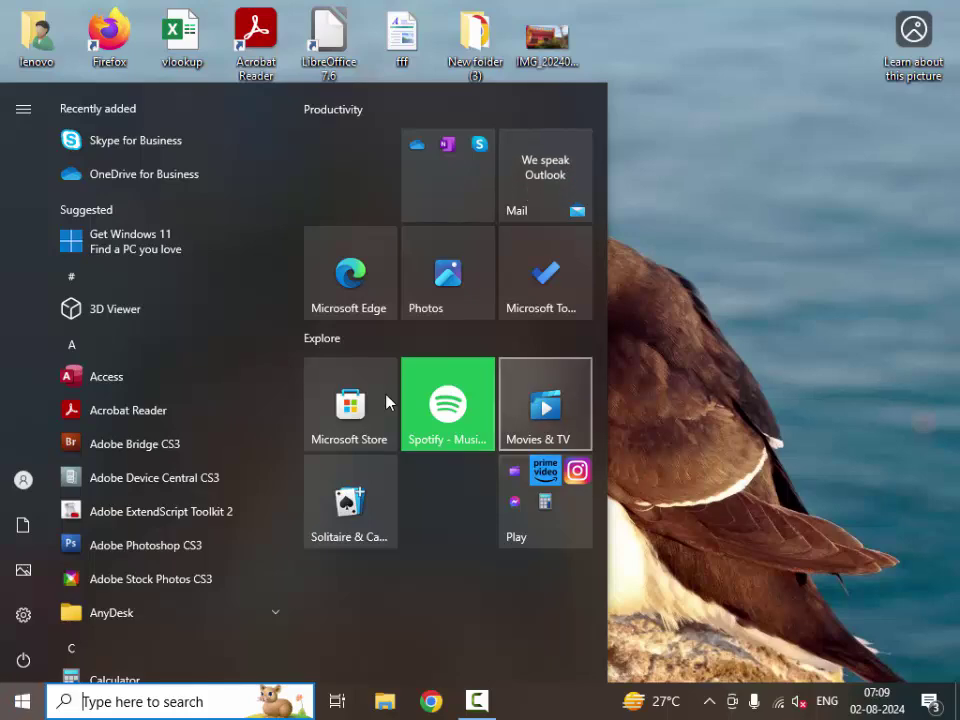
{"action": "left_click", "coordinate": [152, 392]}
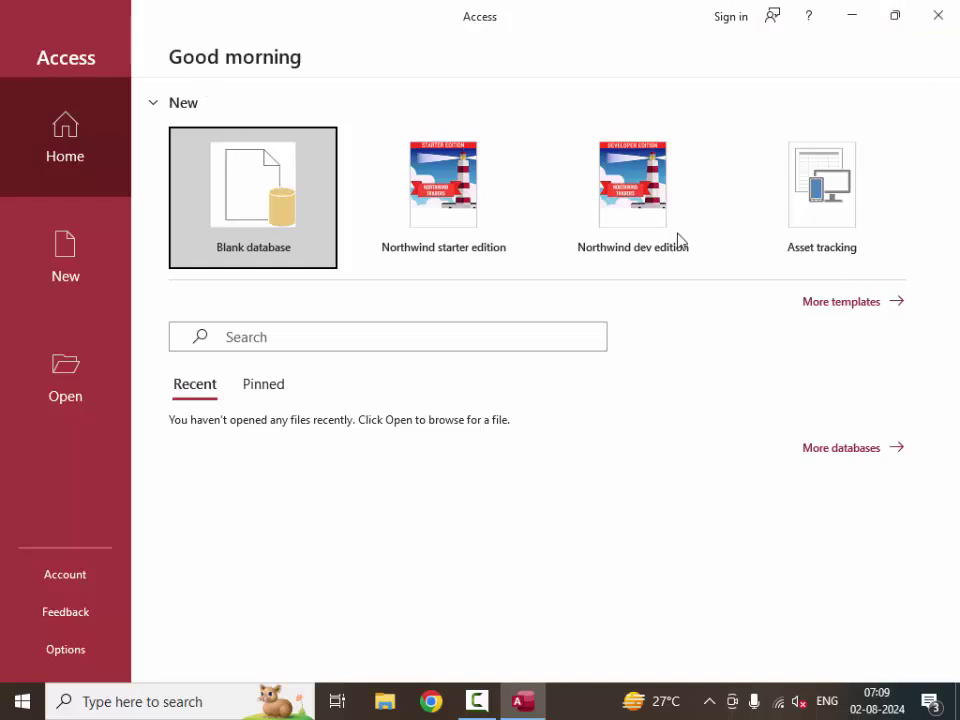
Create a blank database with the default name Database1.
{"action": "left_click", "coordinate": [226, 207]}
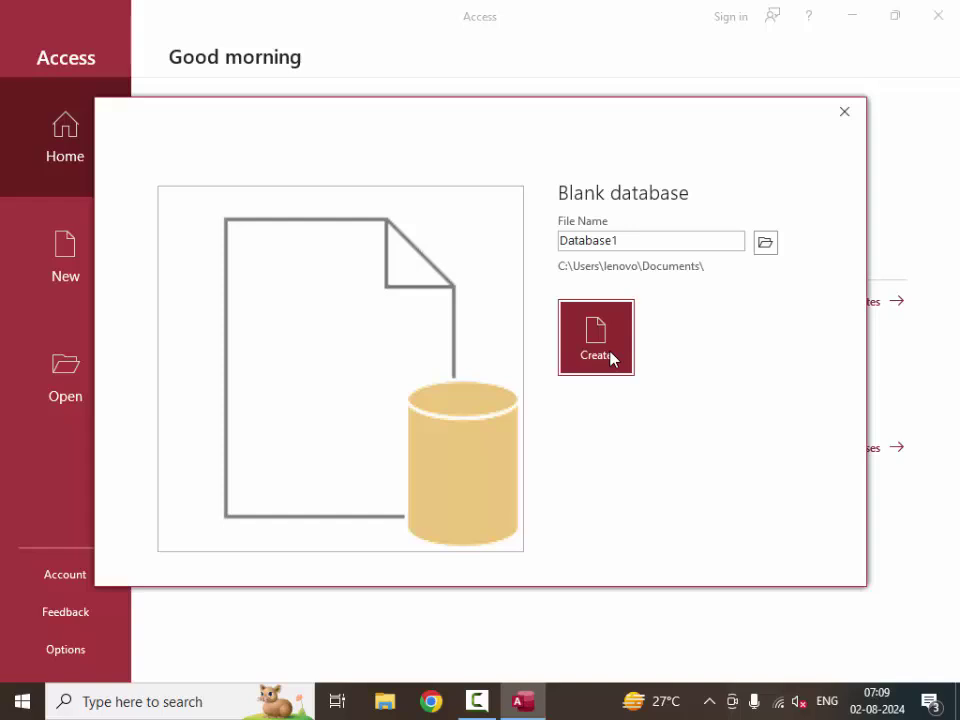
{"action": "left_click", "coordinate": [617, 356]}
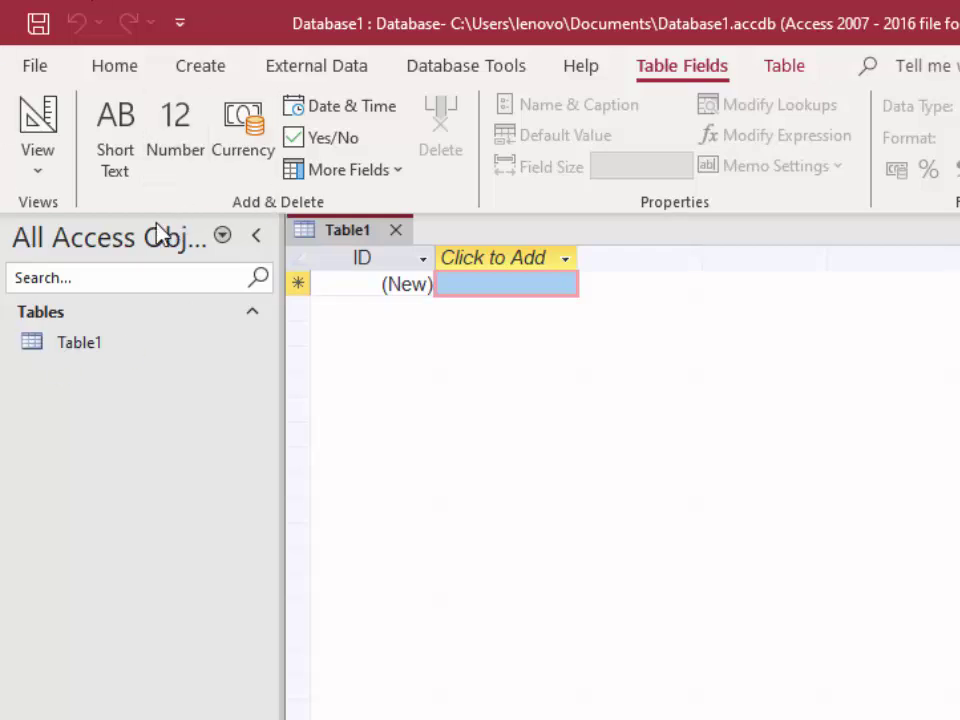
Switch Table1 to Design View, saving it under the name StoreT.
{"action": "left_click", "coordinate": [34, 176]}
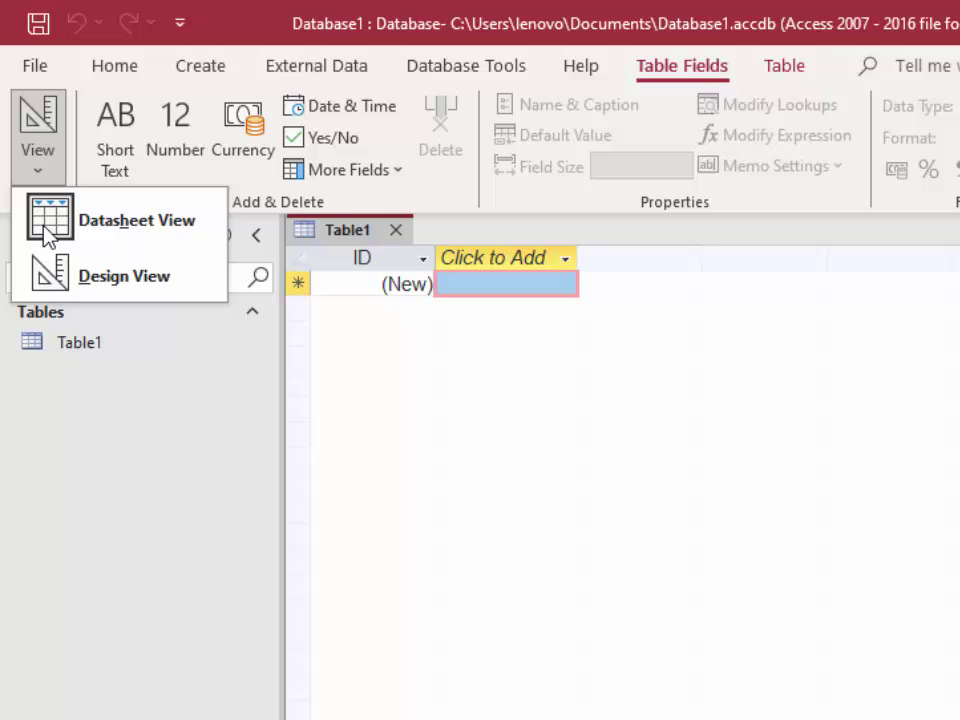
{"action": "left_click", "coordinate": [132, 280]}
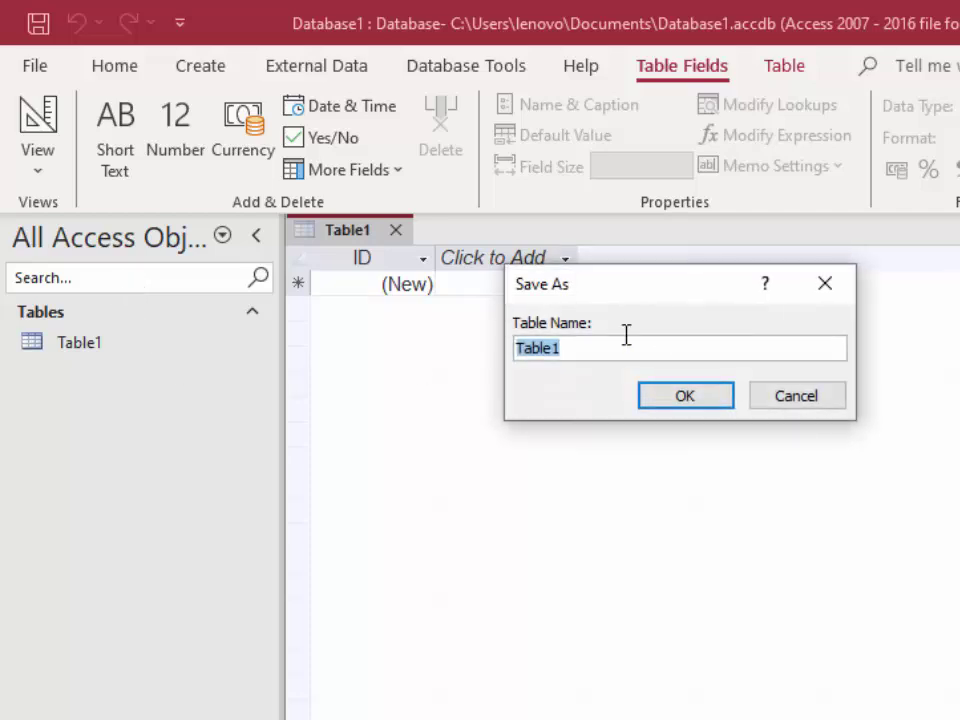
{"action": "left_click", "coordinate": [610, 355]}
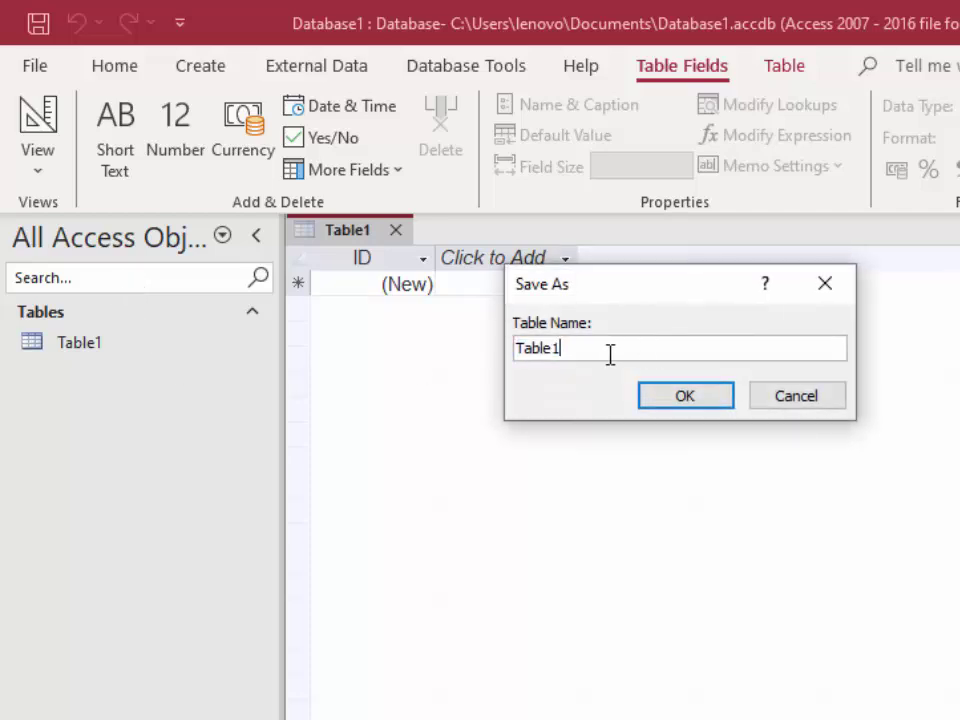
{"action": "key", "text": "BackSpace"}
{"action": "key", "text": "BackSpace"}
{"action": "key", "text": "BackSpace"}
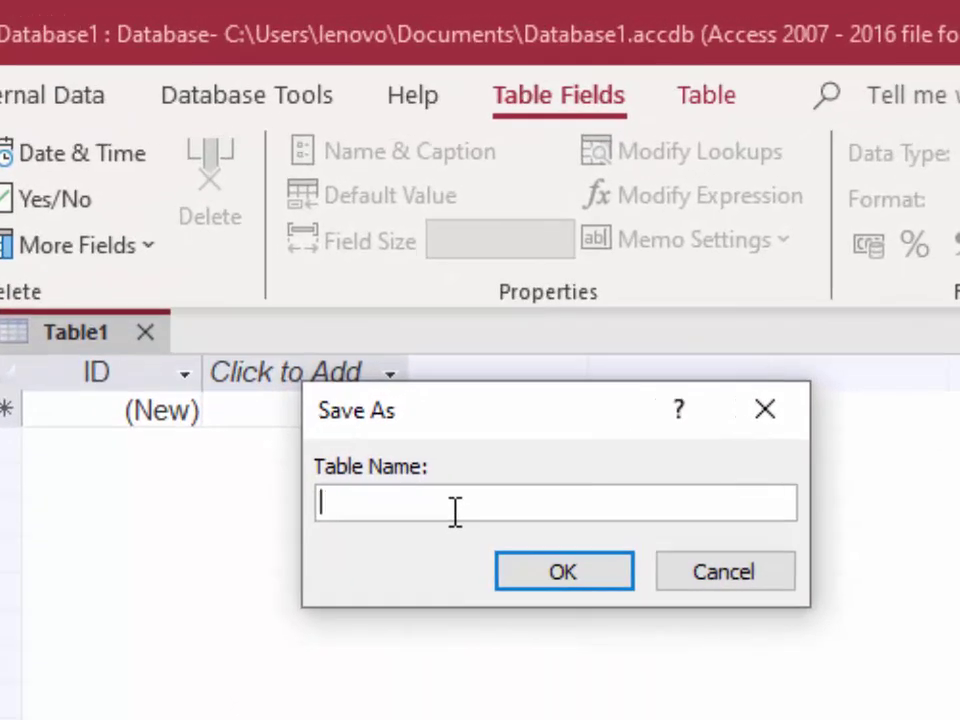
{"action": "type", "text": "St"}
{"action": "type", "text": "oreT"}
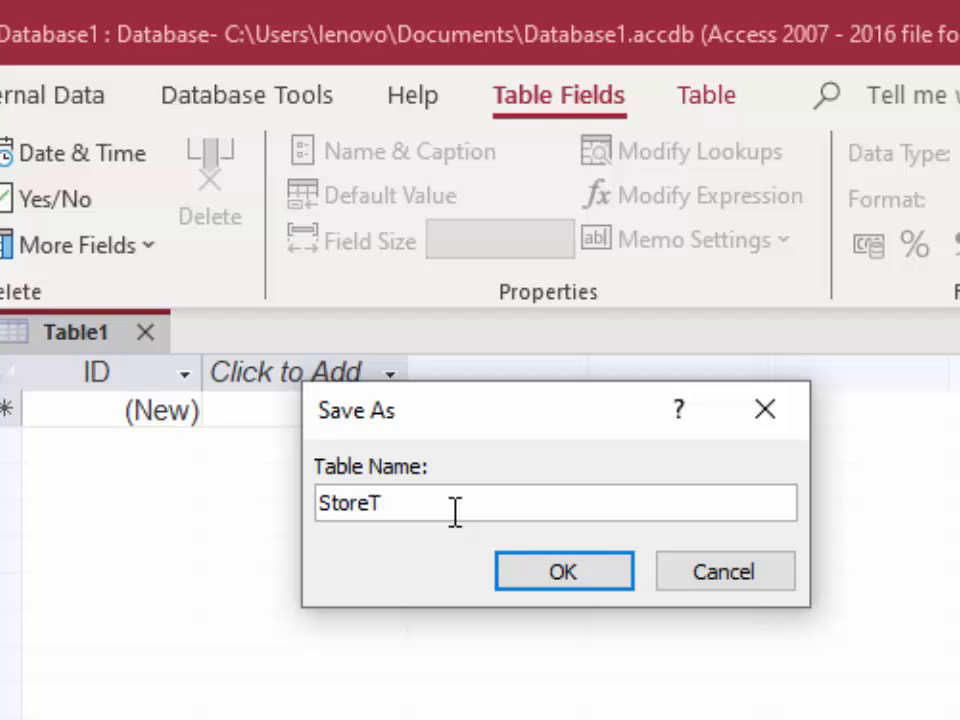
{"action": "key", "text": "Return"}
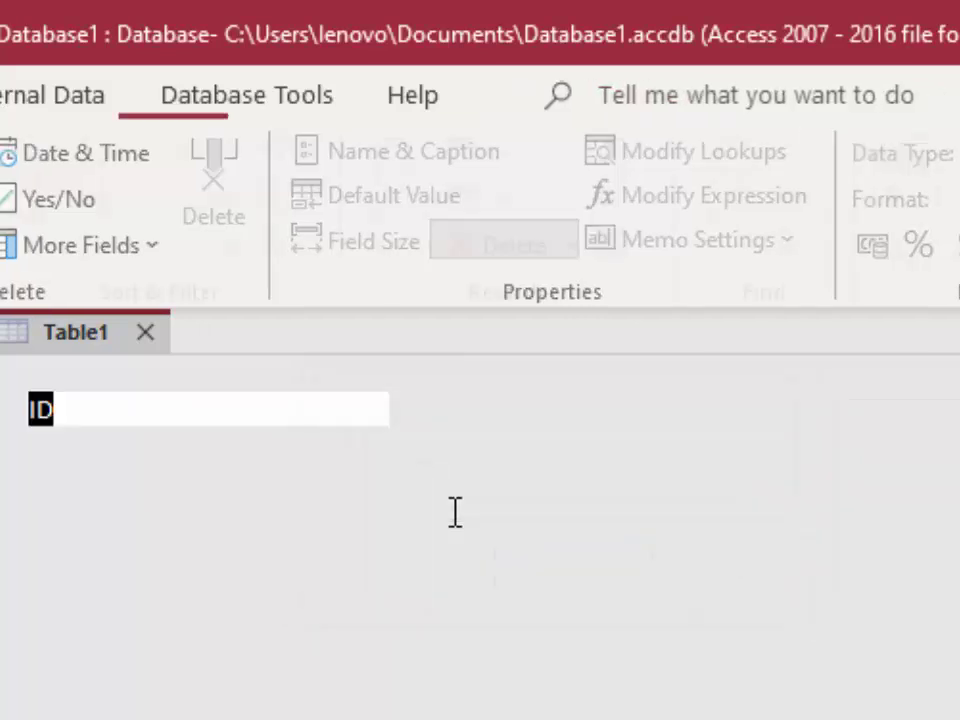
Check the ID field's data type, leaving it as AutoNumber.
{"action": "left_click", "coordinate": [66, 407]}
{"action": "left_click", "coordinate": [5, 410]}
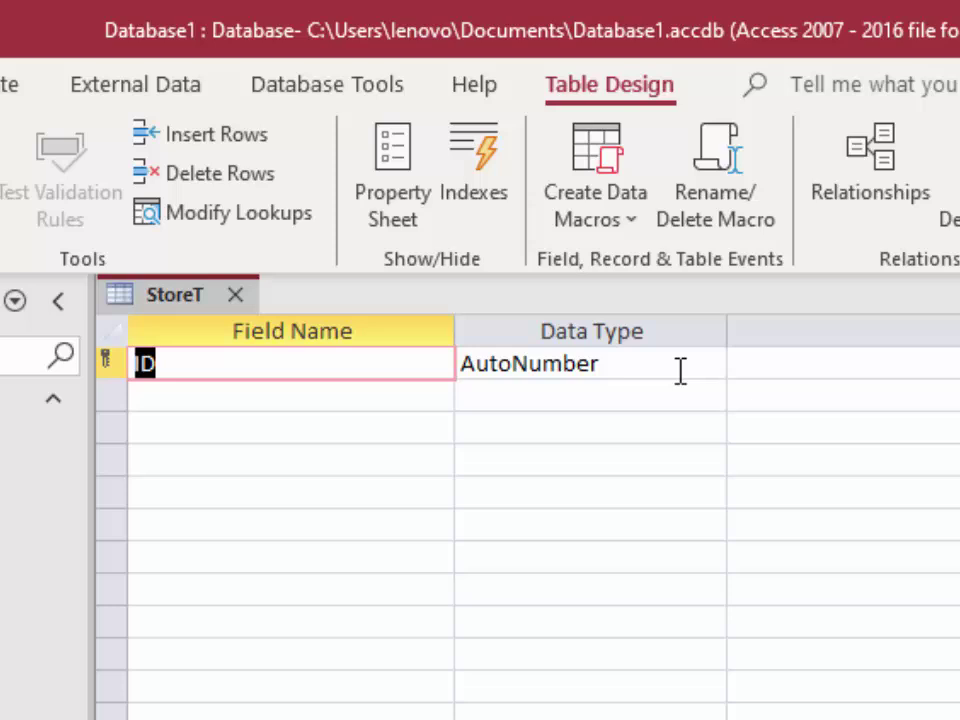
{"action": "left_click", "coordinate": [680, 370]}
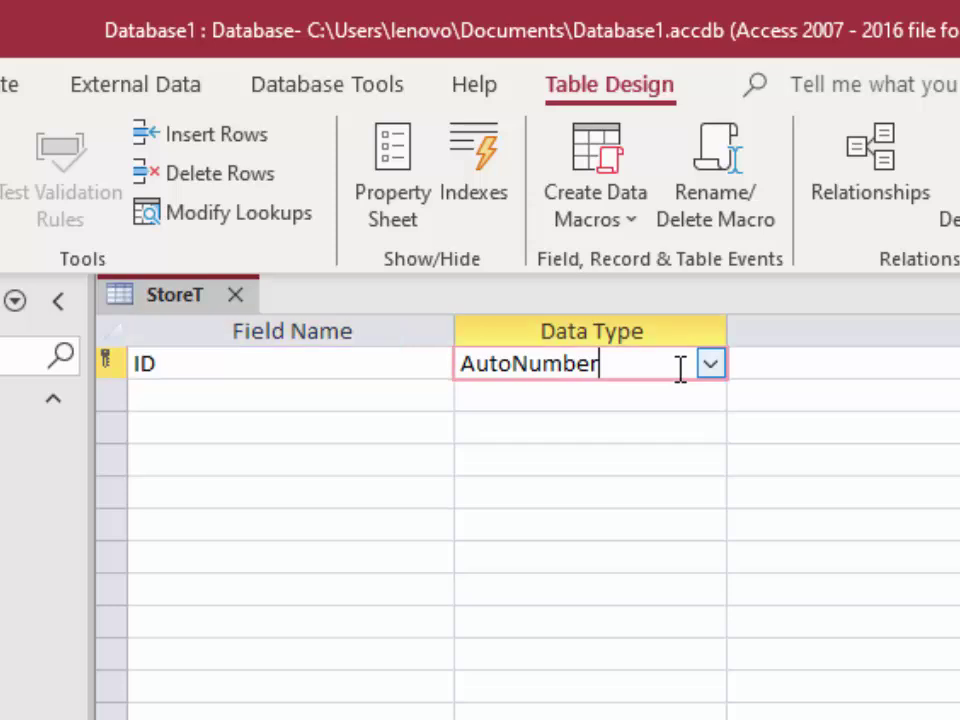
{"action": "left_click", "coordinate": [711, 366]}
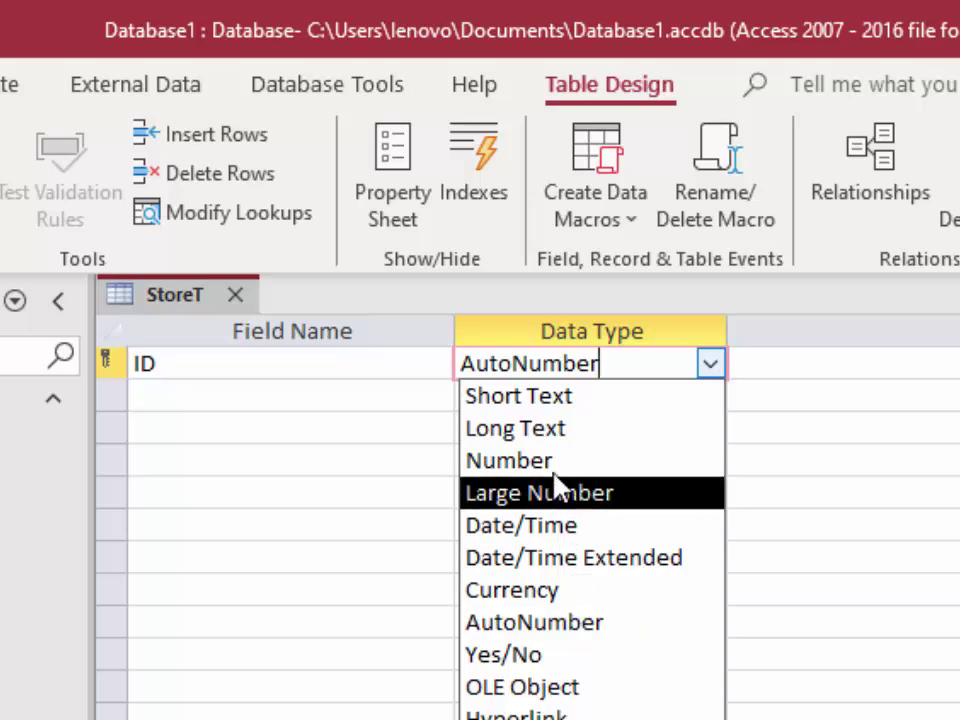
Add a Name_of_product field below ID with the Short Text data type.
{"action": "left_click", "coordinate": [186, 389]}
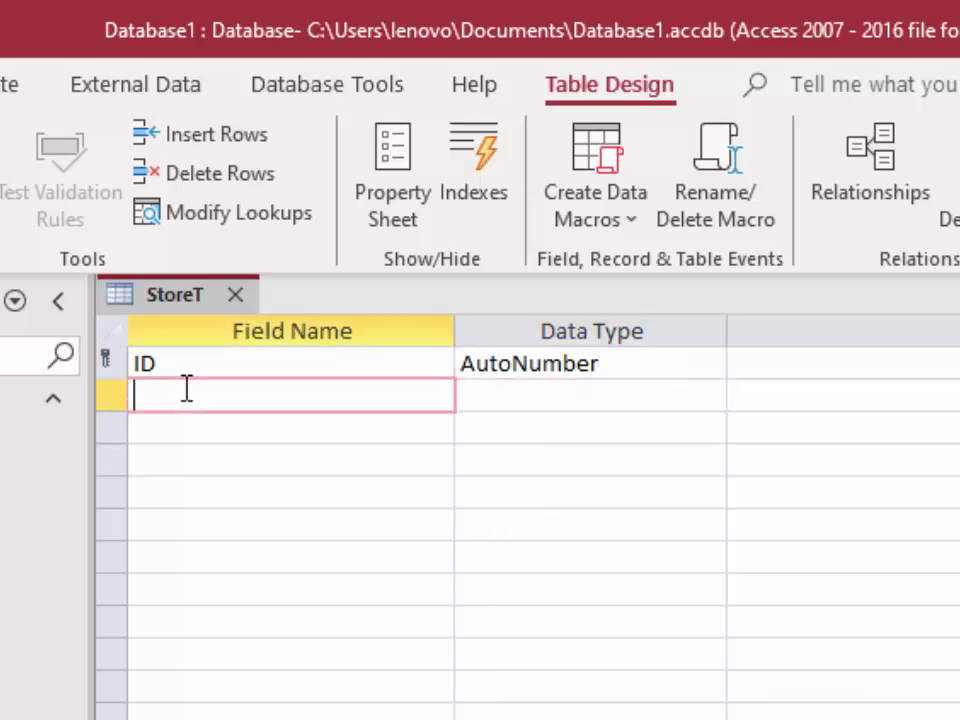
{"action": "type", "text": "N"}
{"action": "type", "text": "ame_"}
{"action": "type", "text": "of"}
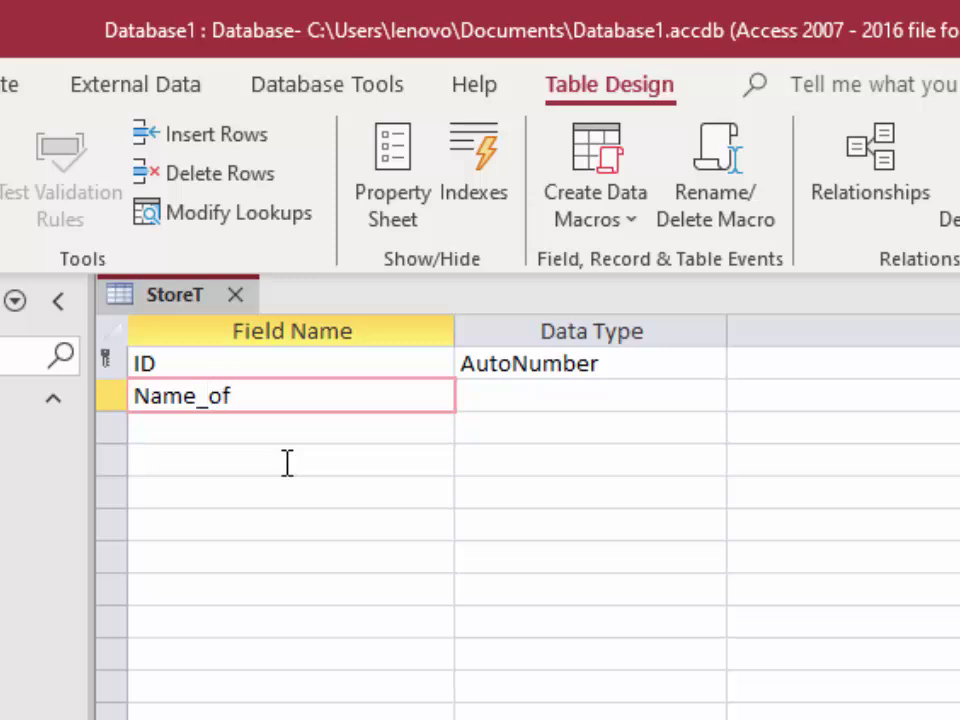
{"action": "type", "text": "_pr"}
{"action": "type", "text": "oduc"}
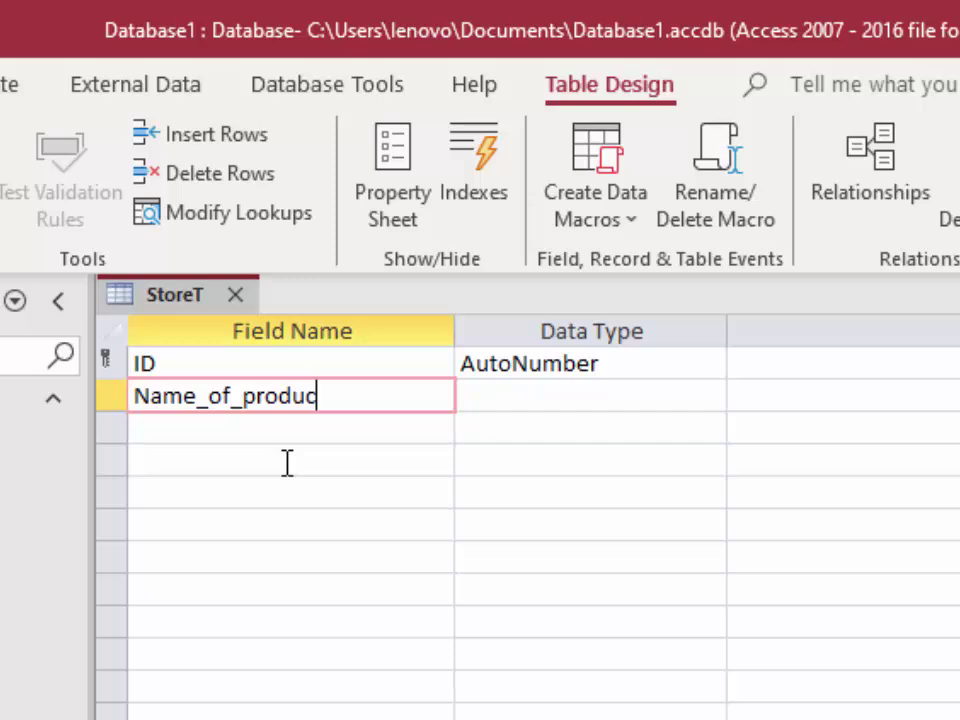
{"action": "type", "text": "t"}
{"action": "left_click", "coordinate": [533, 396]}
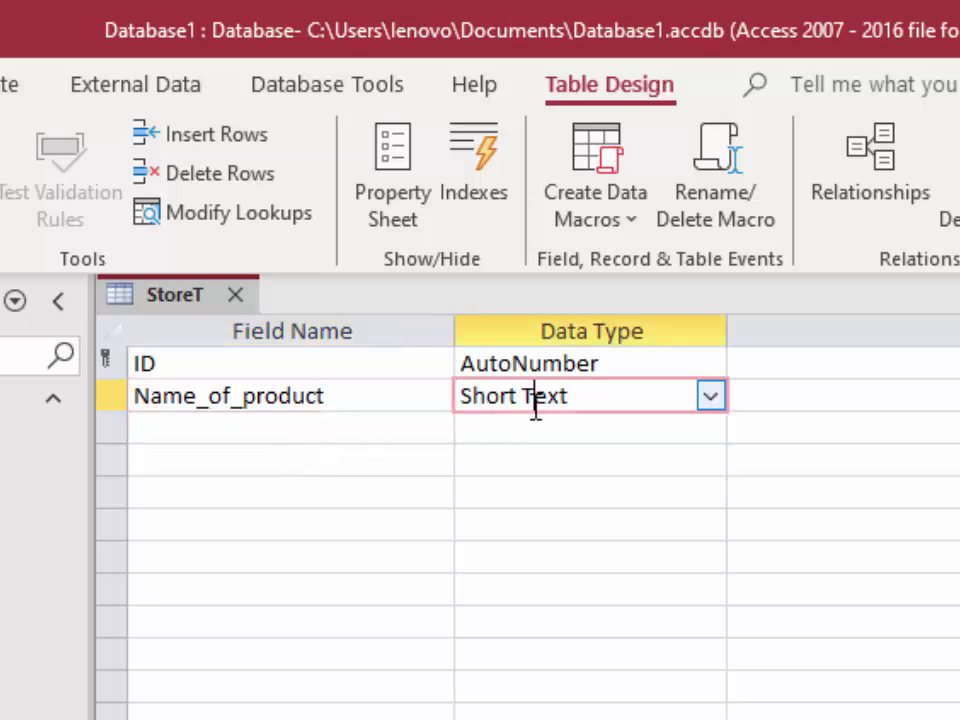
{"action": "left_click", "coordinate": [708, 400]}
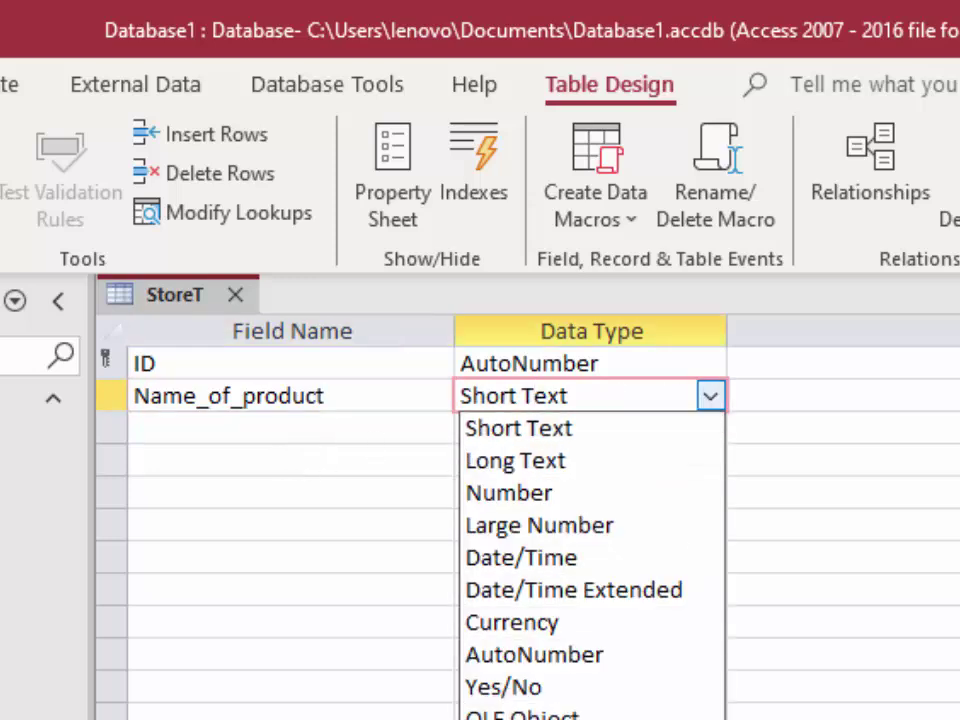
Start a Lookup Wizard for Name_of_product, choosing to type the values yourself.
{"action": "left_click", "coordinate": [519, 715]}
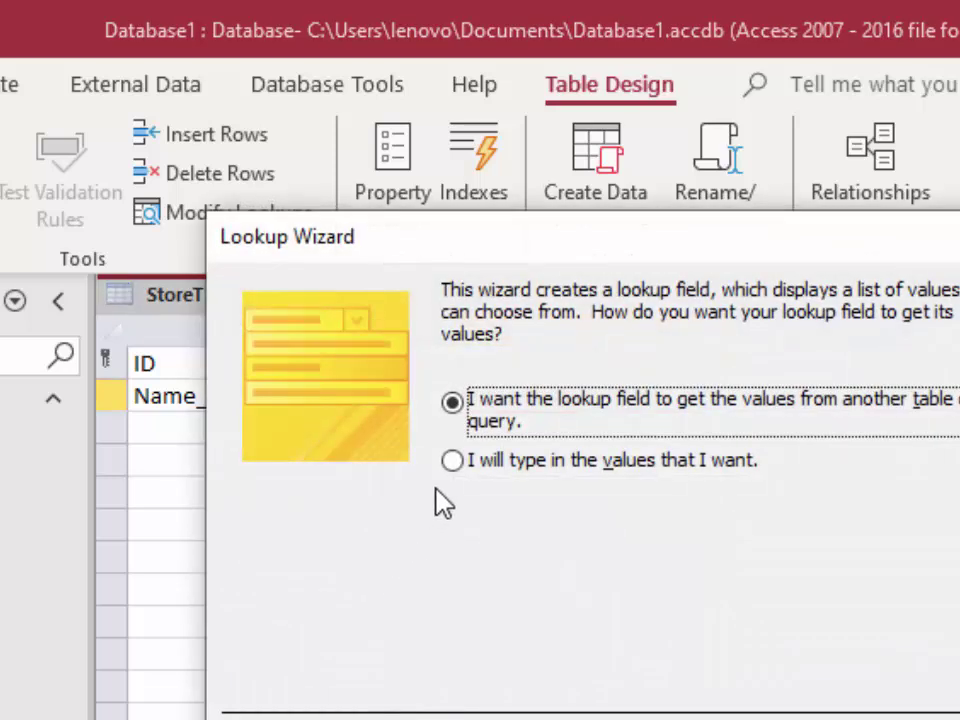
{"action": "left_click", "coordinate": [462, 462]}
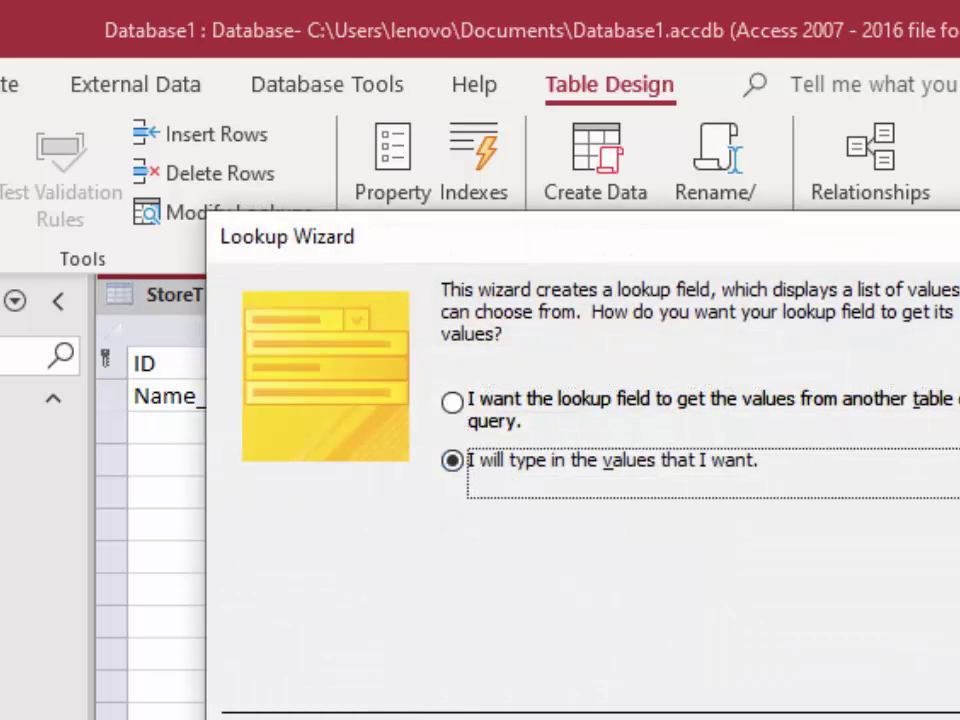
{"action": "key", "text": "Return"}
{"action": "left_click", "coordinate": [287, 494]}
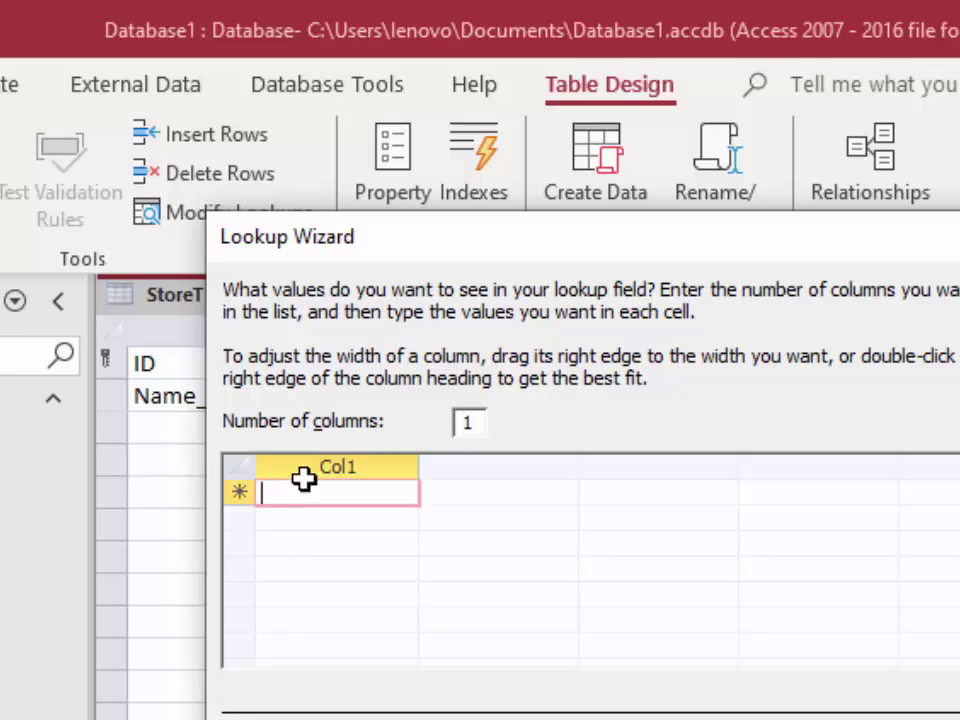
{"action": "left_click_drag", "start_coordinate": [405, 251], "coordinate": [742, 282]}
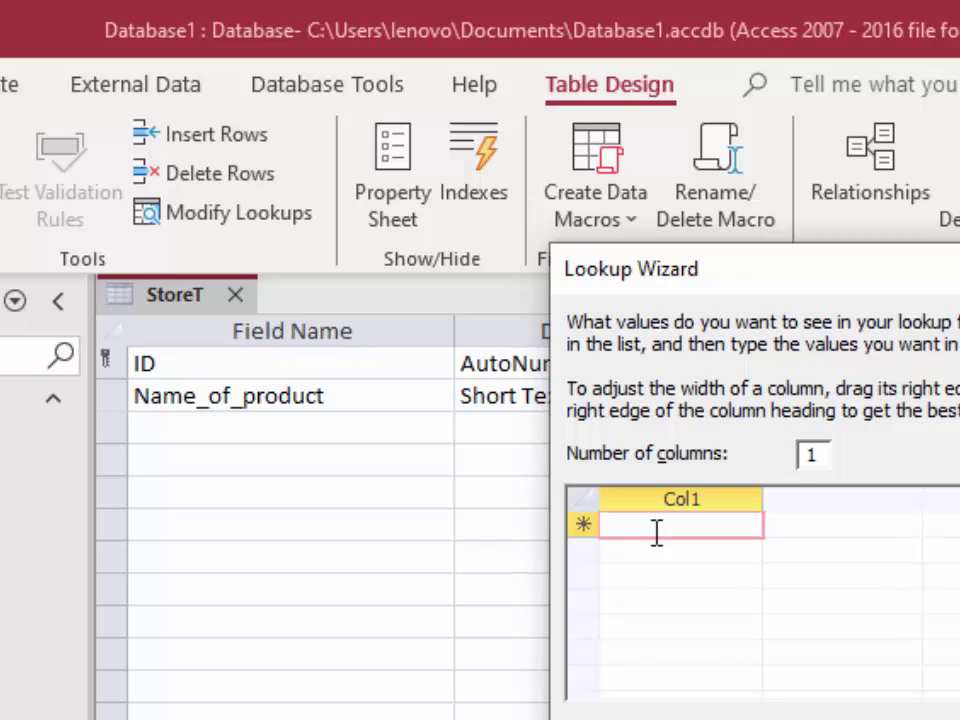
Enter Keyboard, Mouse, Monitor and Wireless keyboard as lookup values and continue.
{"action": "type", "text": "Keyboar"}
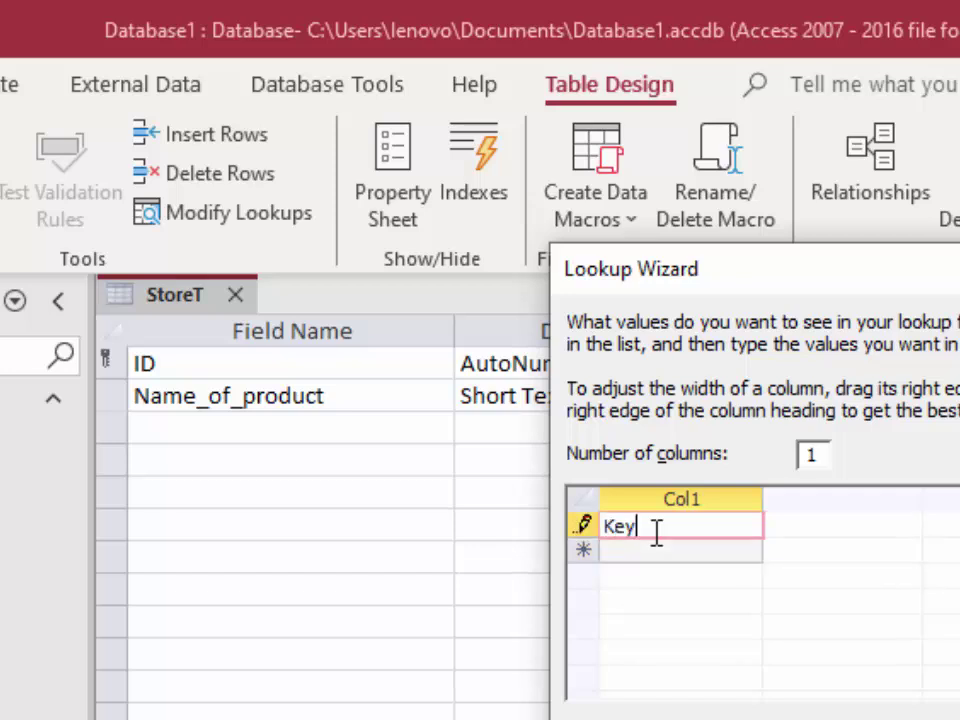
{"action": "type", "text": "d"}
{"action": "key", "text": "Return"}
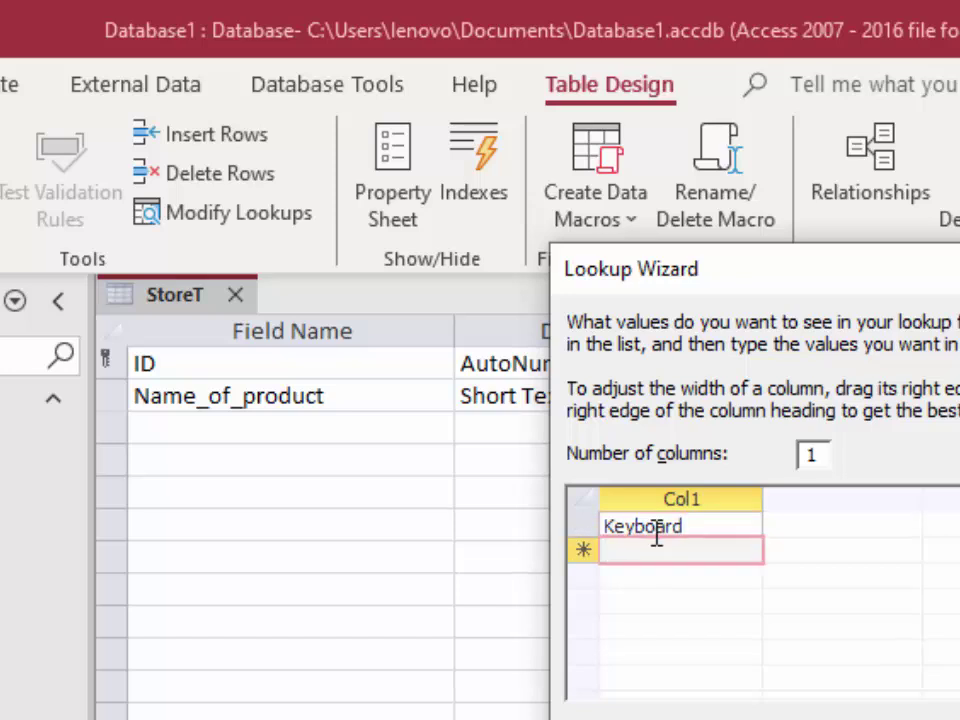
{"action": "type", "text": "Mouse"}
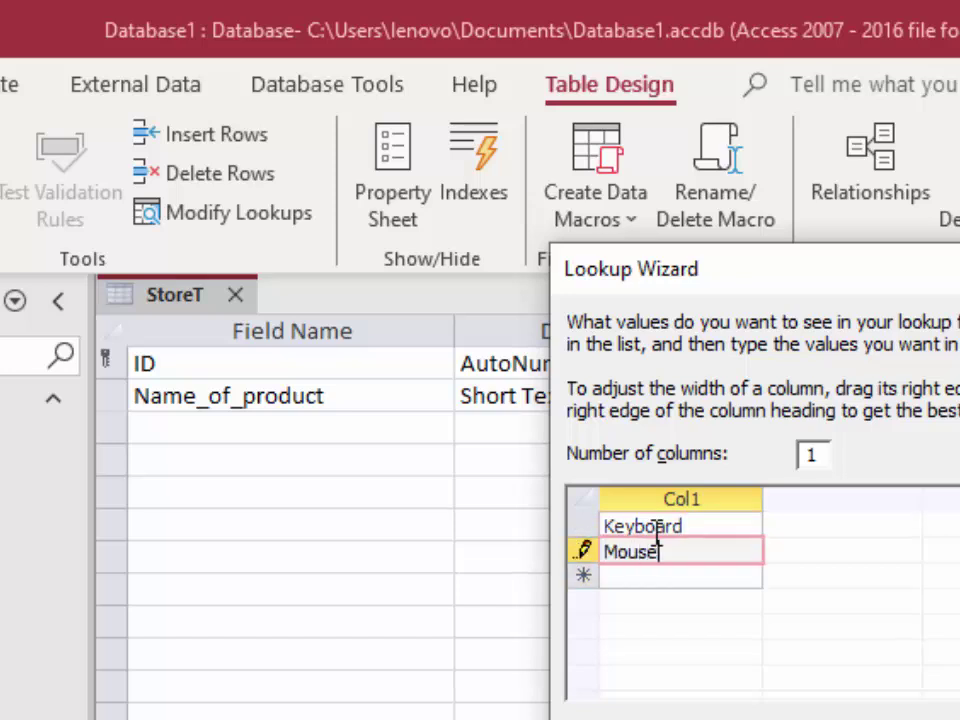
{"action": "key", "text": "Return"}
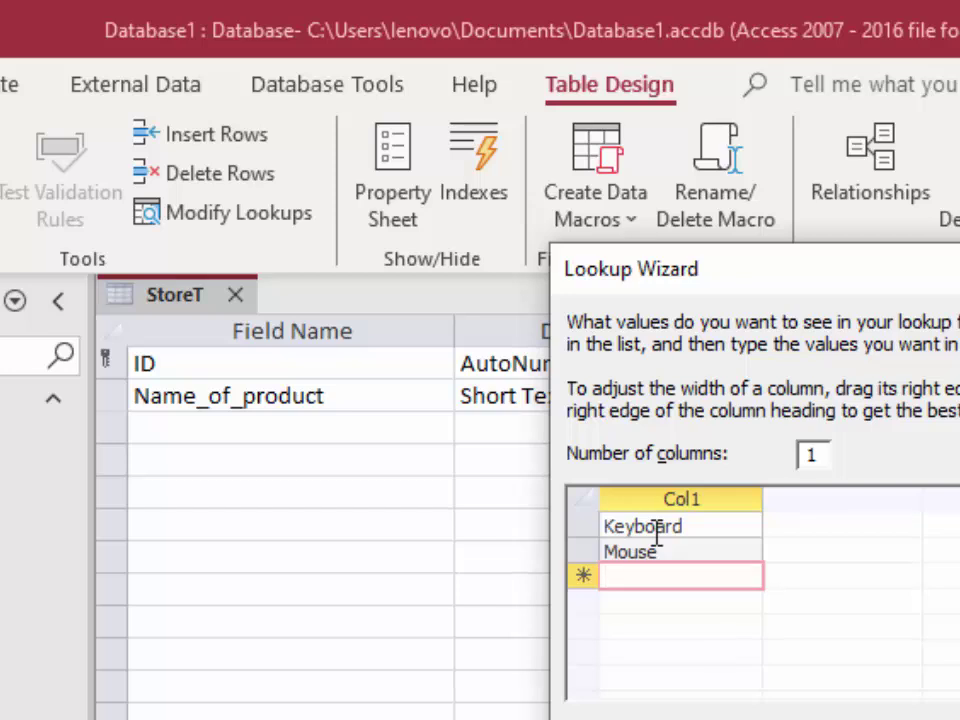
{"action": "type", "text": "Monit"}
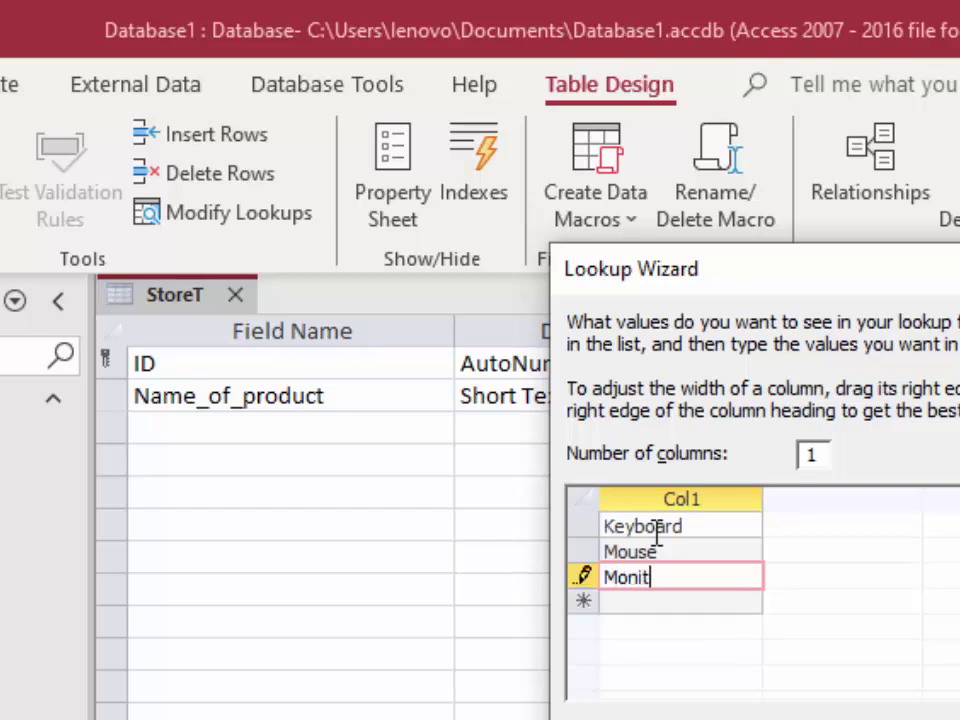
{"action": "type", "text": "or"}
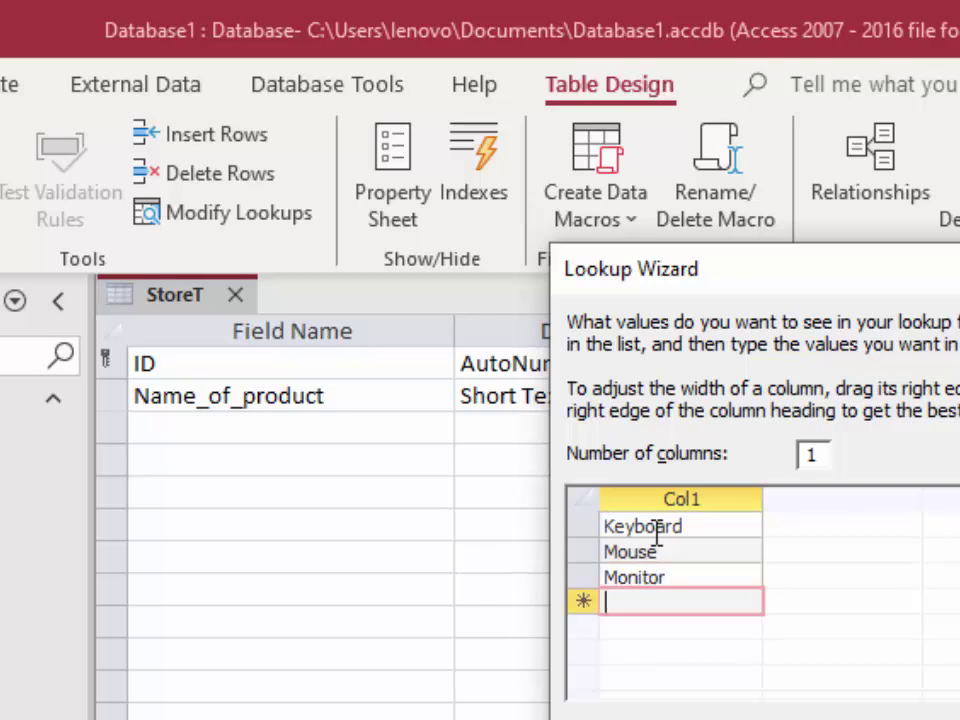
{"action": "type", "text": "Wir"}
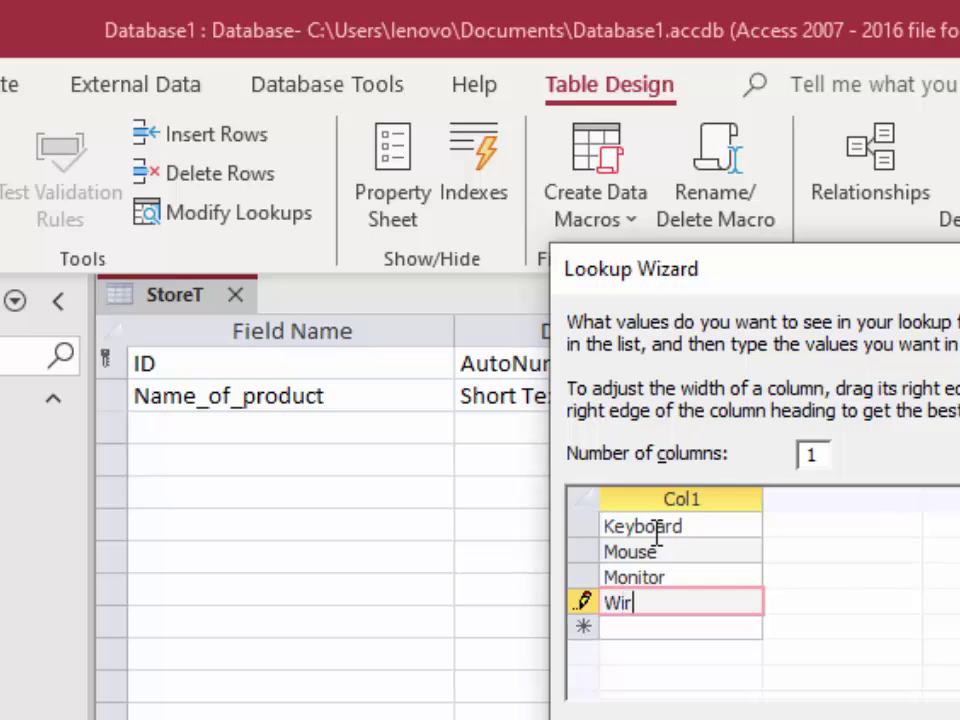
{"action": "type", "text": "e"}
{"action": "type", "text": "l"}
{"action": "type", "text": "ess key"}
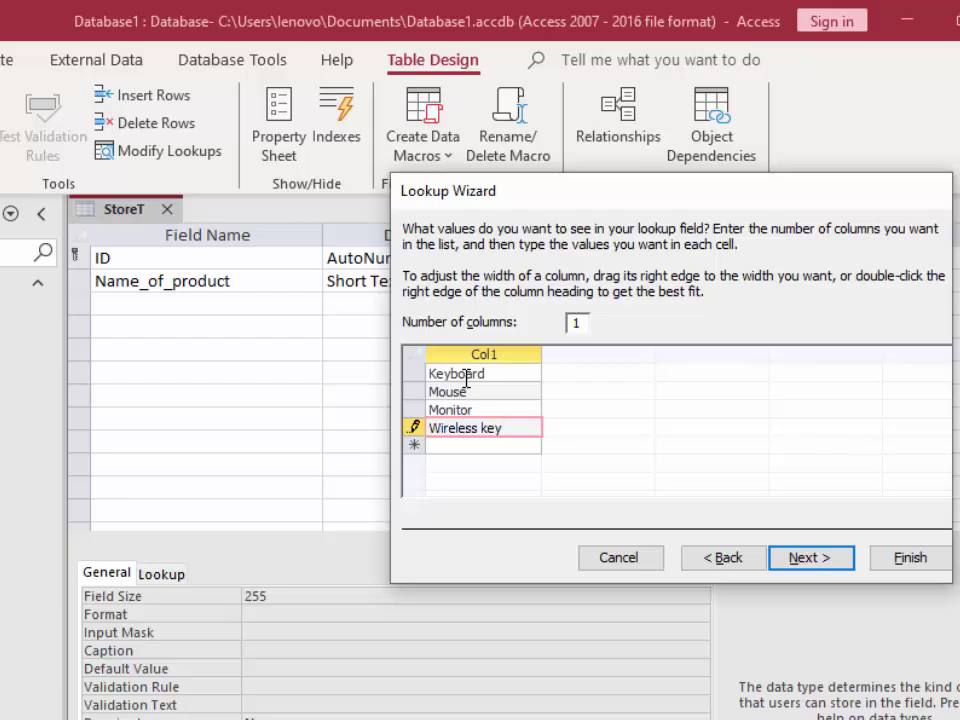
{"action": "type", "text": "ar"}
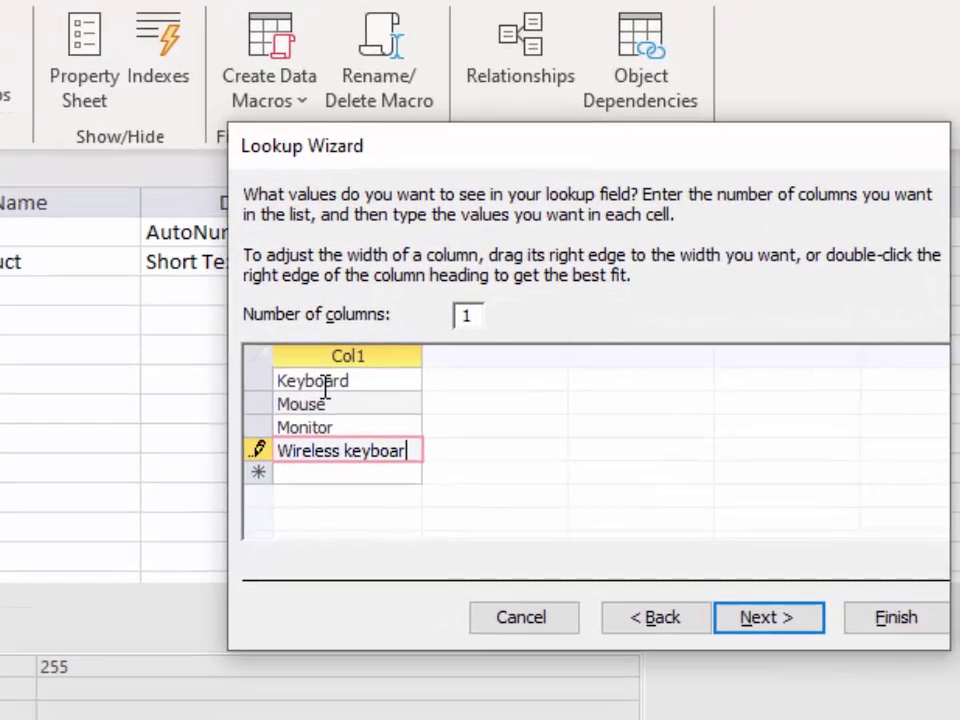
{"action": "type", "text": "d"}
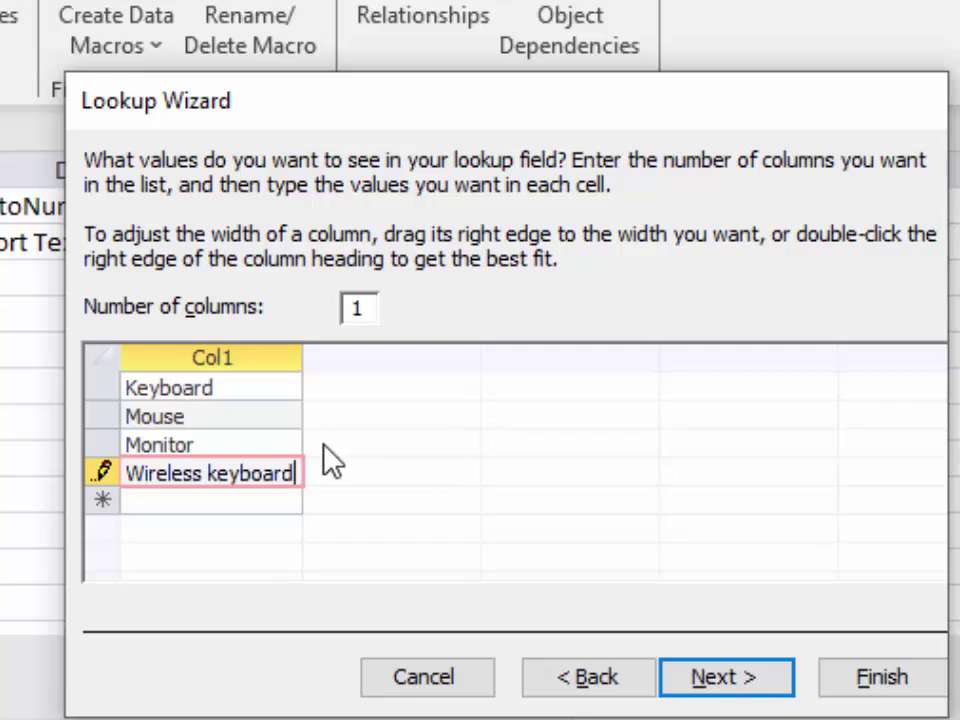
{"action": "left_click", "coordinate": [722, 684]}
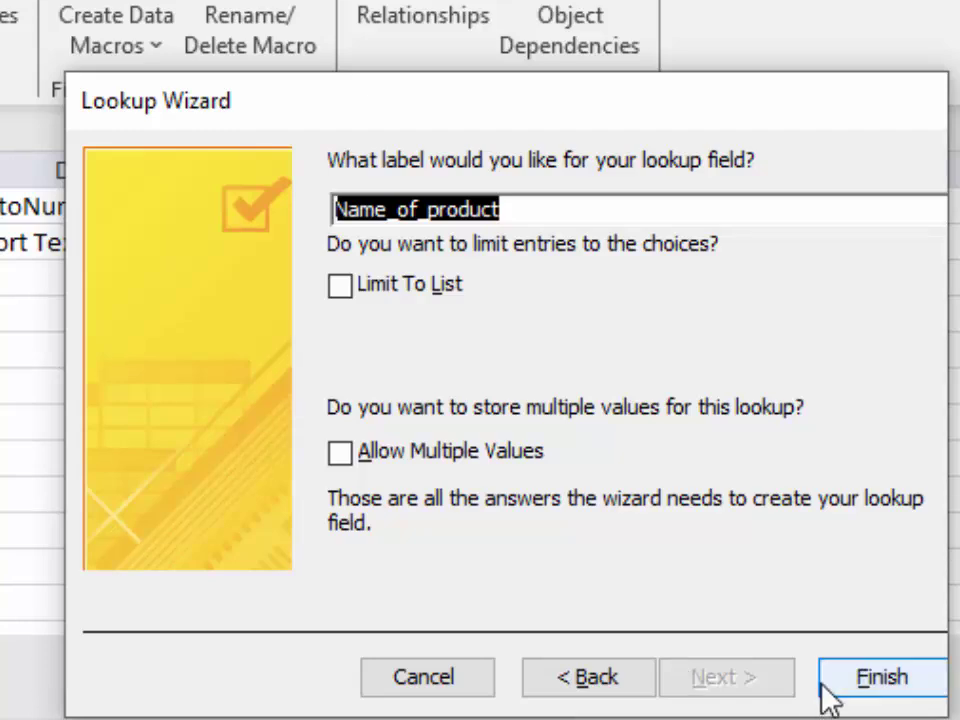
Finish the product lookup and change the ID field to Short Text.
{"action": "key", "text": "Return"}
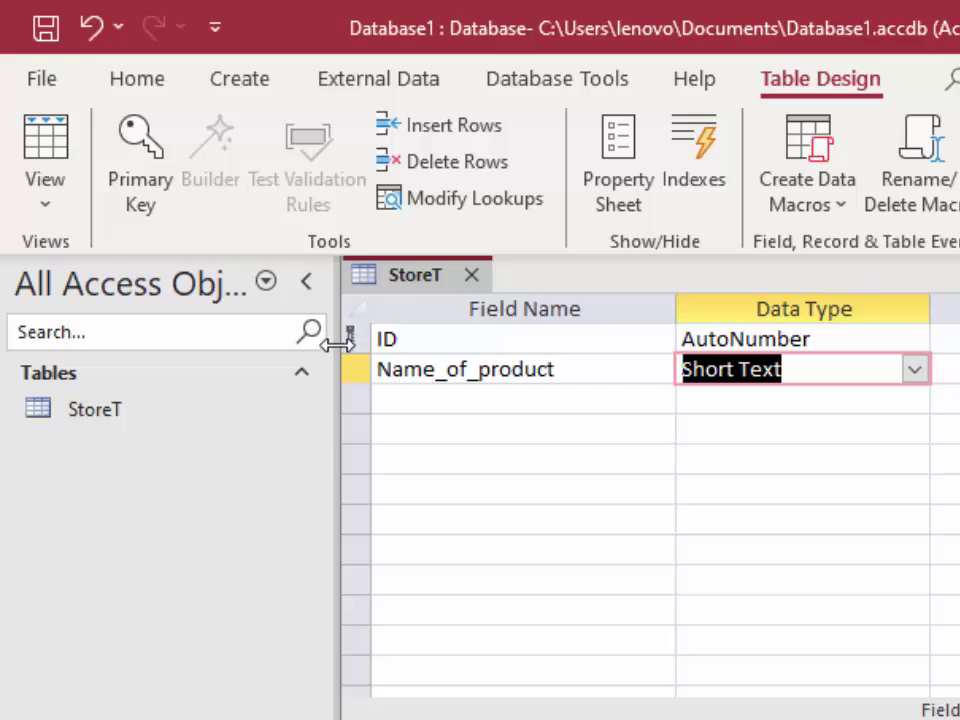
{"action": "left_click", "coordinate": [838, 339]}
{"action": "left_click", "coordinate": [928, 338]}
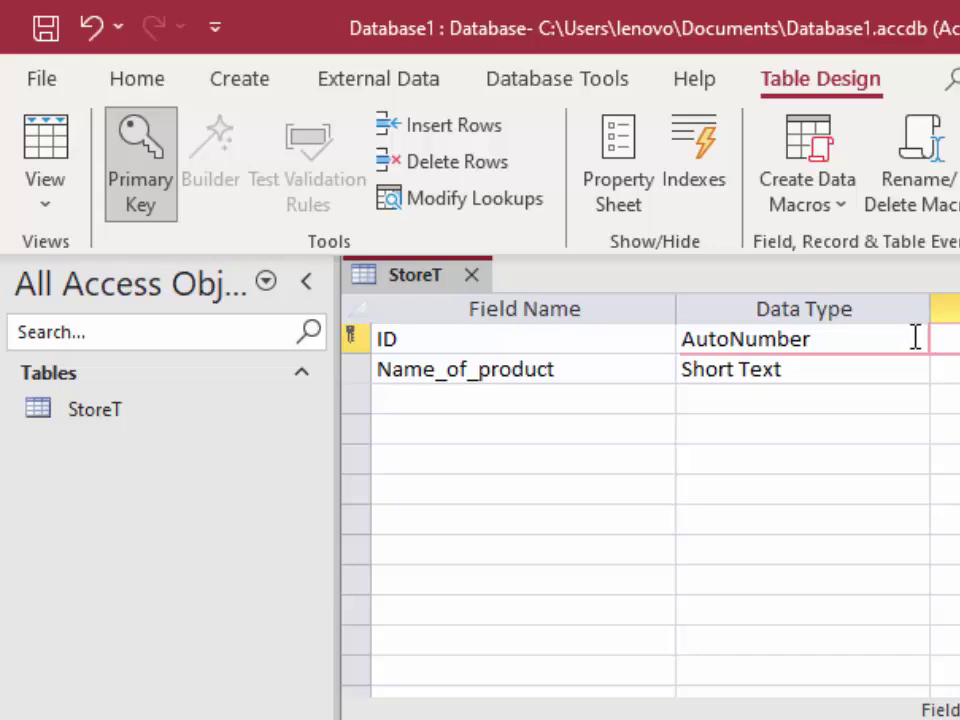
{"action": "left_click", "coordinate": [914, 338]}
{"action": "key", "text": "Escape"}
{"action": "type", "text": "s"}
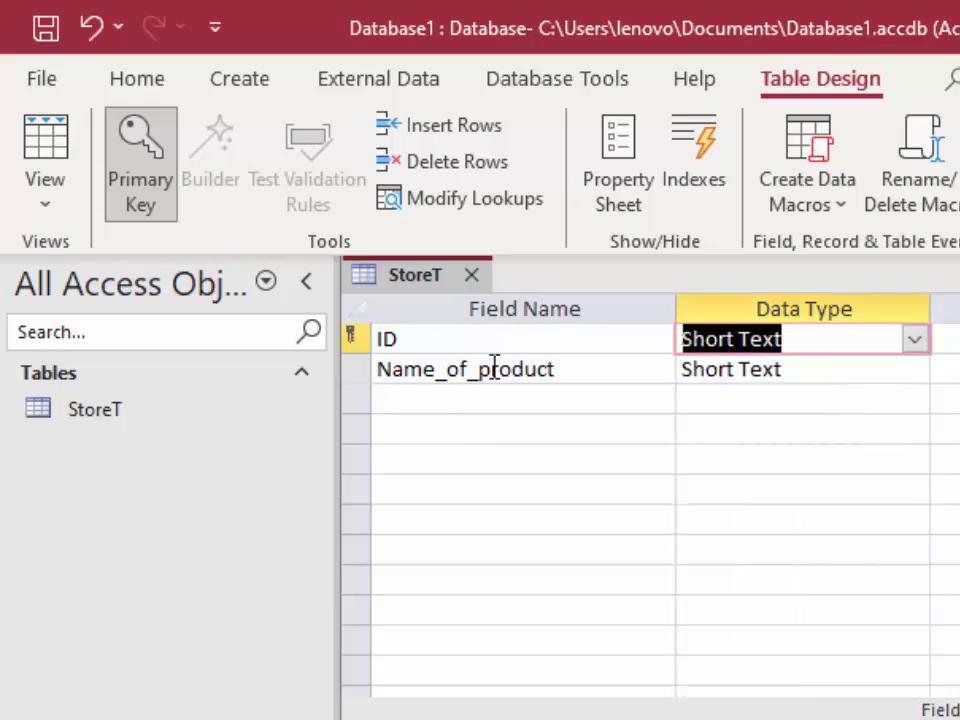
Add a Price field of type Currency, then name the next field Qty.
{"action": "left_click", "coordinate": [414, 411]}
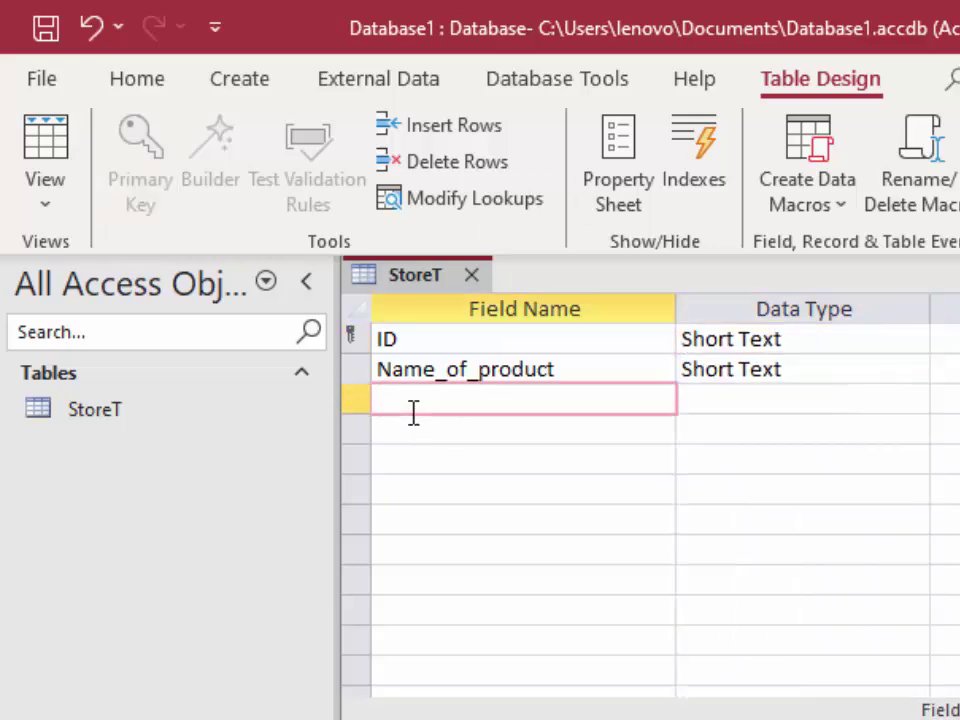
{"action": "type", "text": "Pri"}
{"action": "type", "text": "ce"}
{"action": "left_click", "coordinate": [773, 402]}
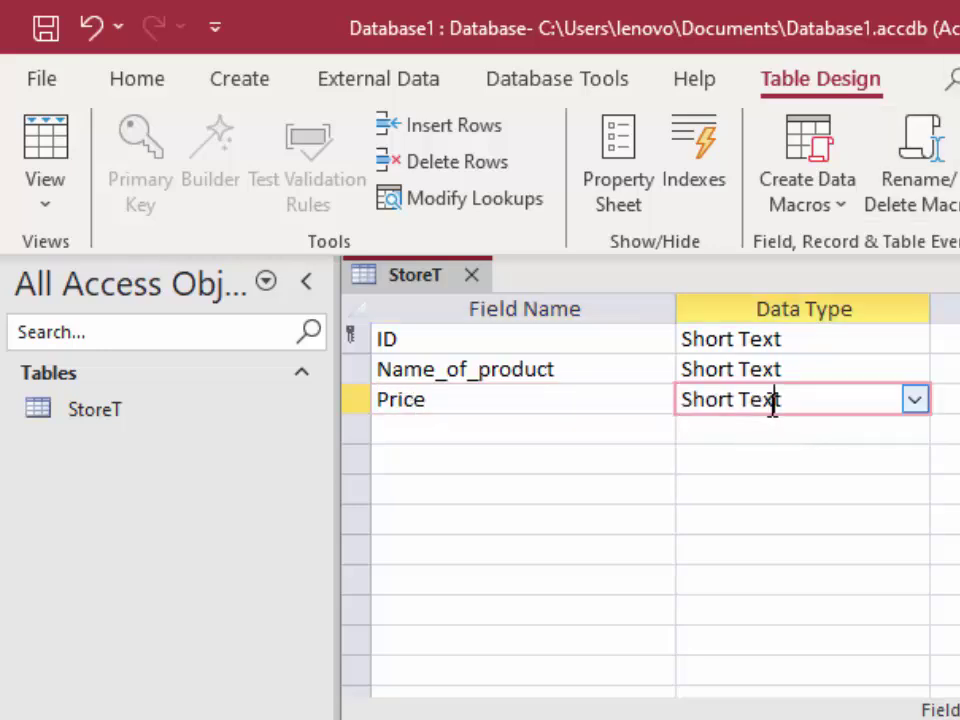
{"action": "left_click", "coordinate": [912, 399]}
{"action": "left_click", "coordinate": [810, 613]}
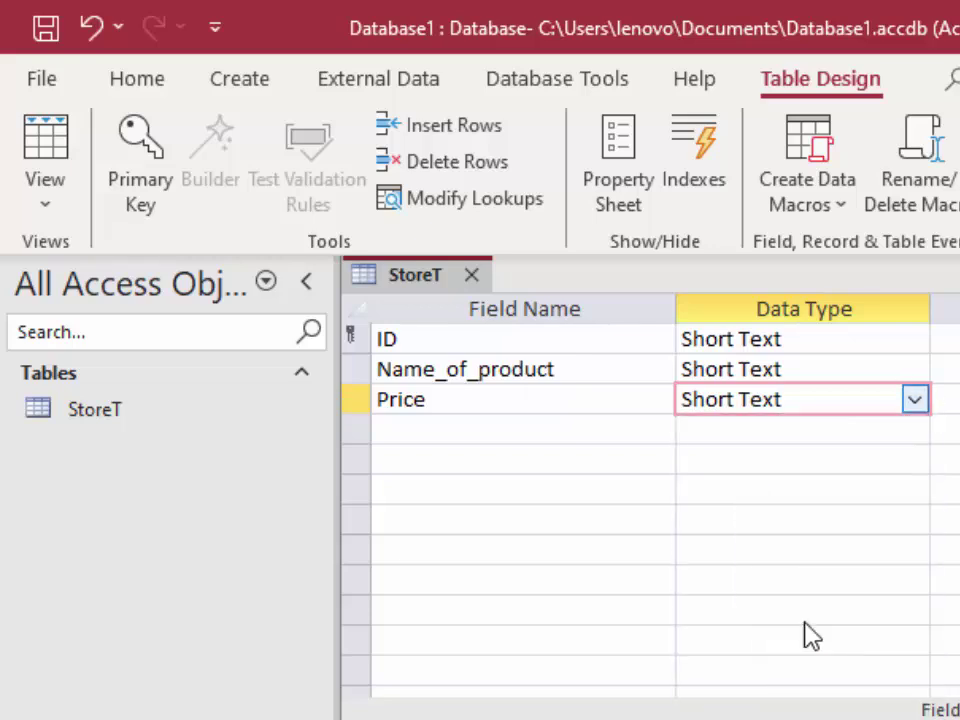
{"action": "left_click", "coordinate": [426, 424]}
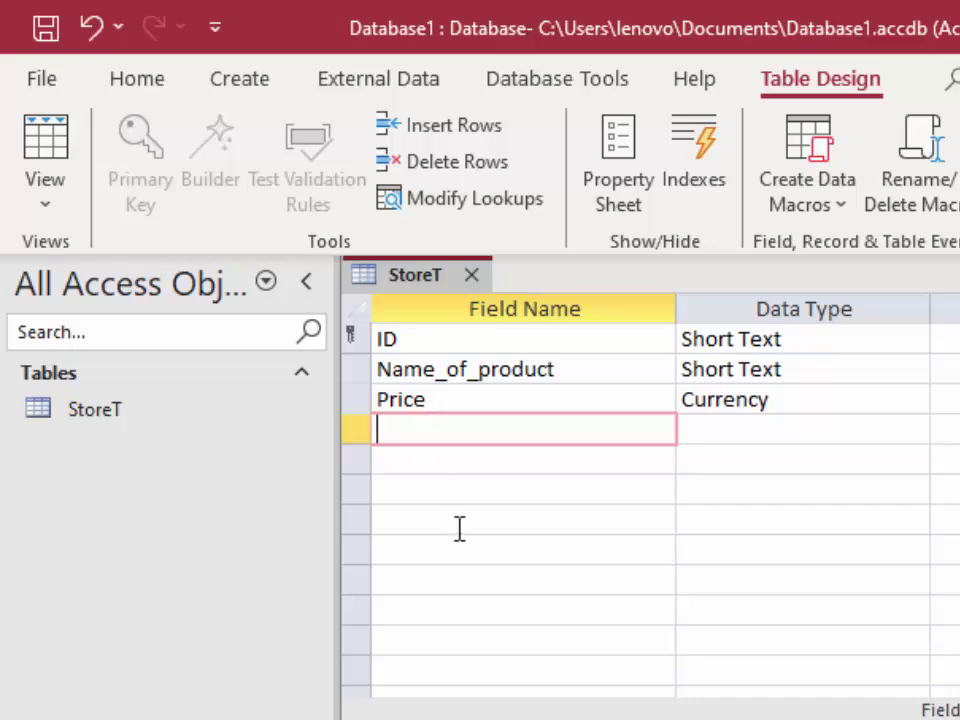
{"action": "type", "text": "Q"}
{"action": "type", "text": "ty"}
Set the Qty field's data type to Number.
{"action": "left_click", "coordinate": [822, 434]}
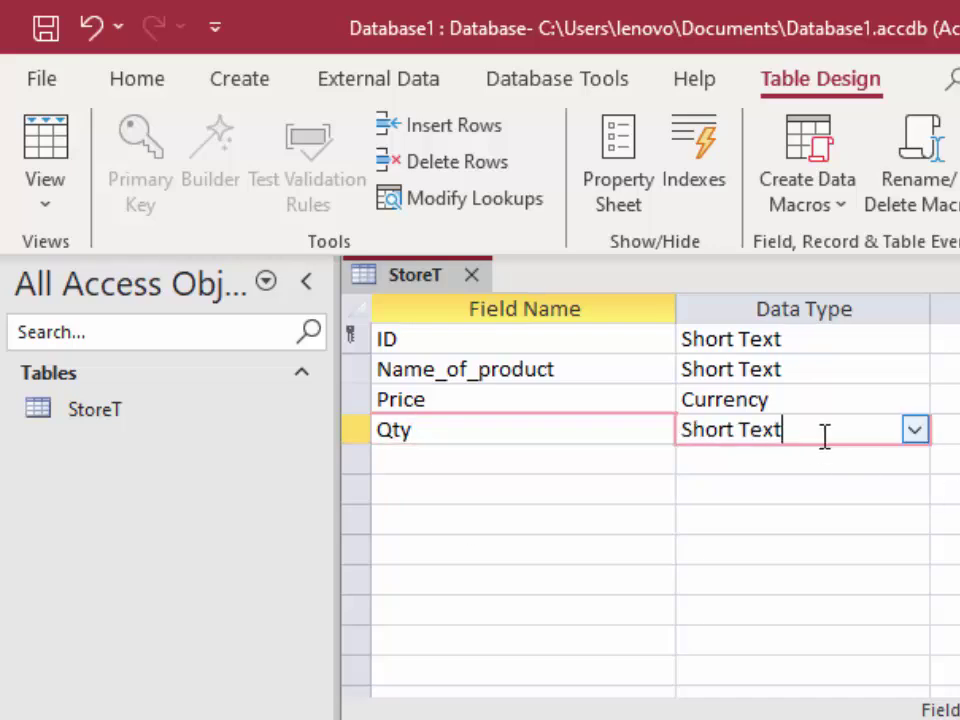
{"action": "left_click", "coordinate": [912, 432]}
{"action": "left_click", "coordinate": [821, 518]}
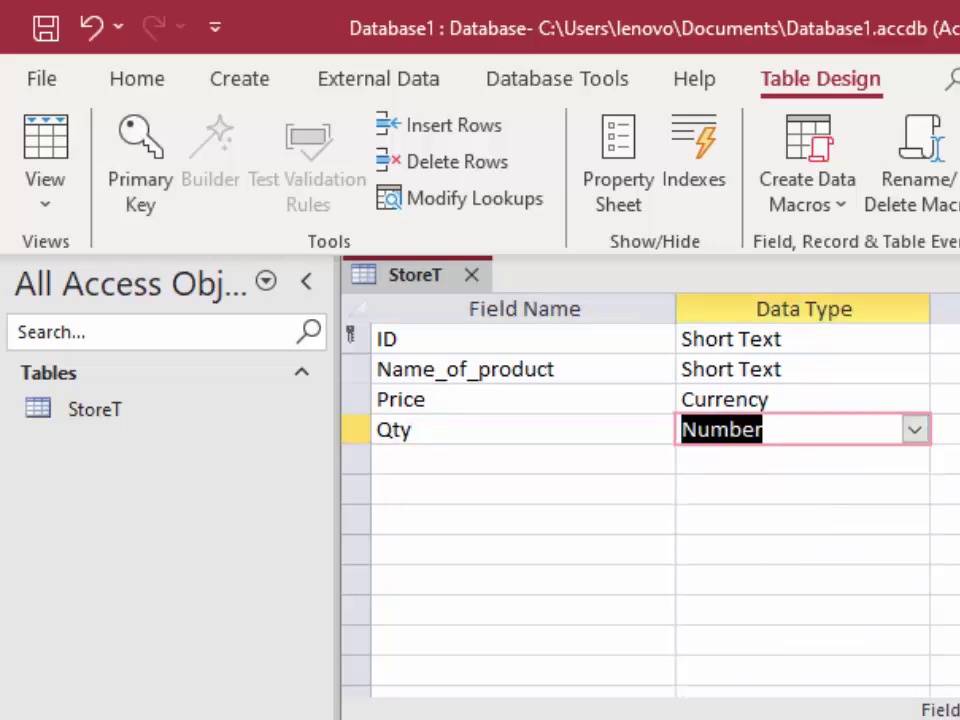
{"action": "key", "text": "F6"}
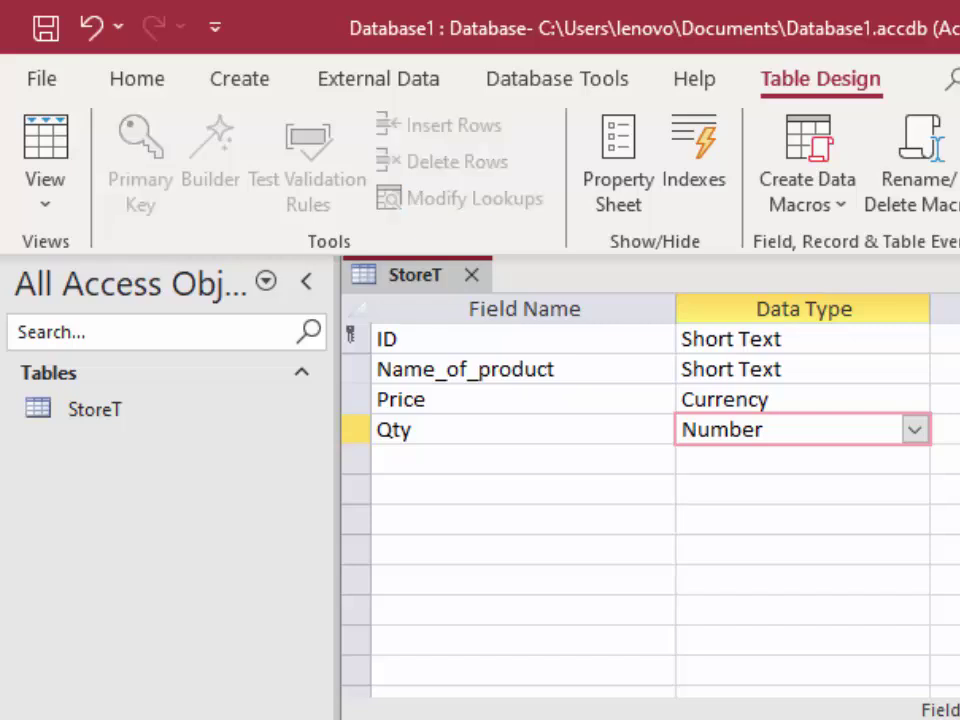
Add a Total_Price field with the Calculated data type.
{"action": "left_click", "coordinate": [490, 443]}
{"action": "left_click", "coordinate": [488, 459]}
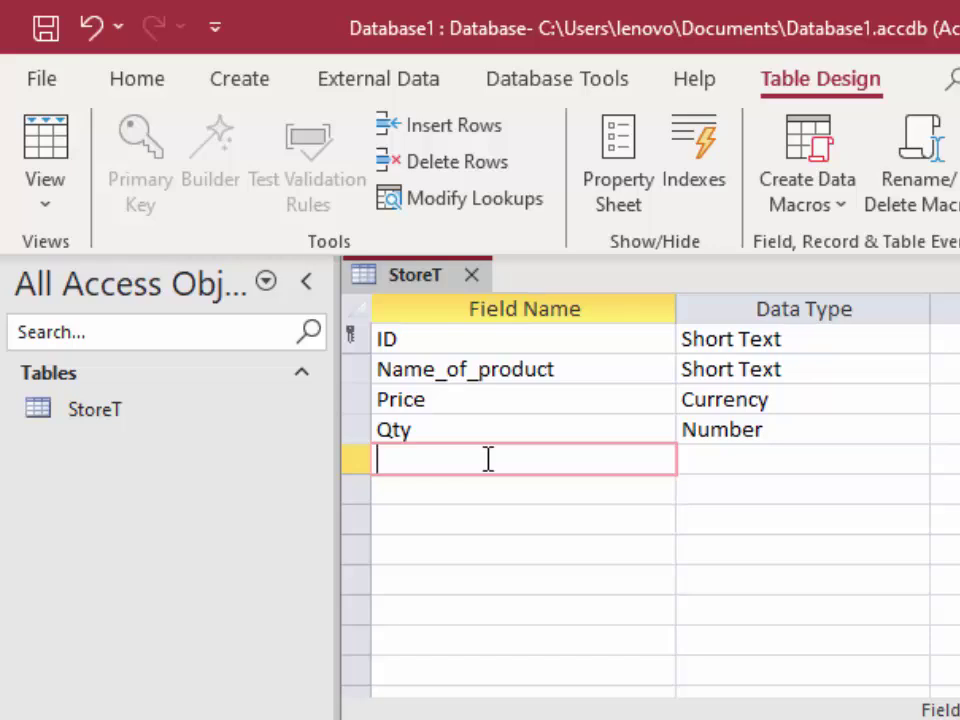
{"action": "type", "text": "Tota"}
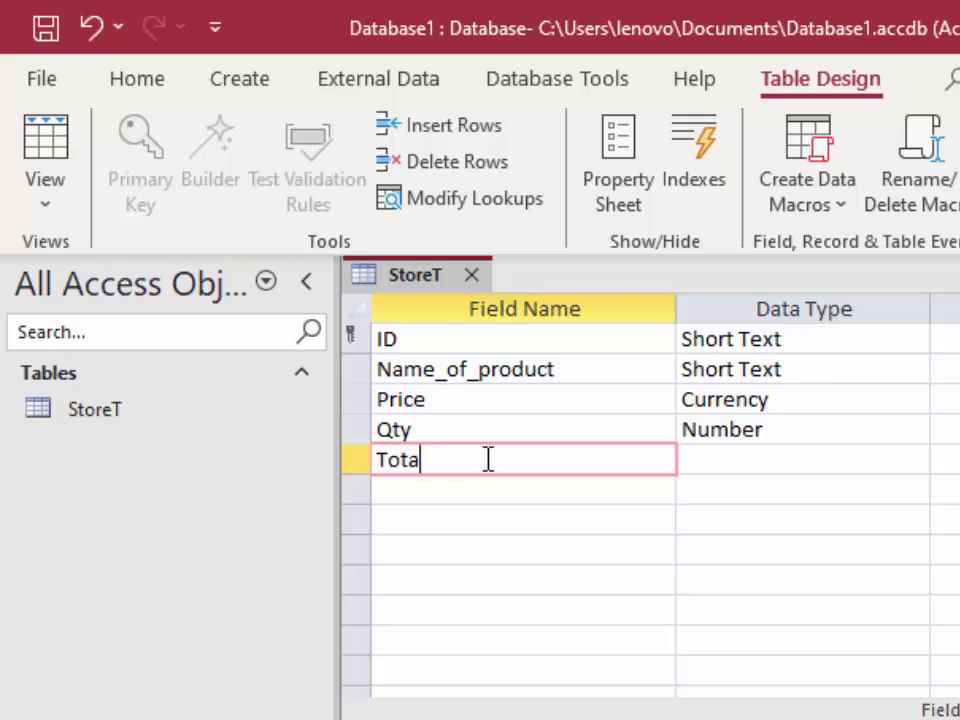
{"action": "type", "text": "l_Pr"}
{"action": "type", "text": "ice"}
{"action": "left_click", "coordinate": [740, 460]}
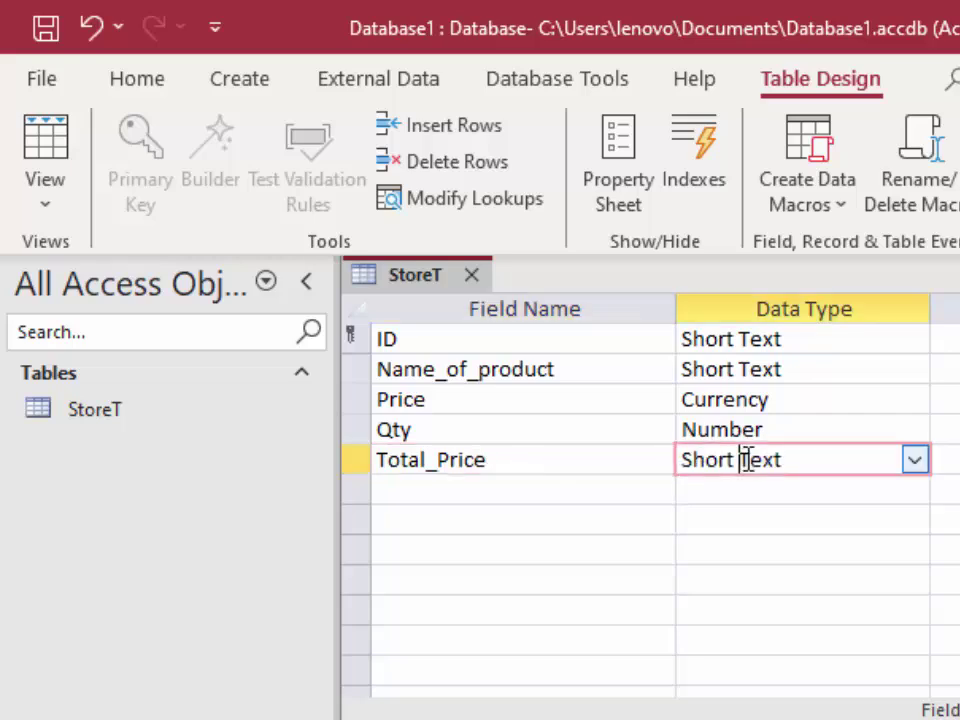
{"action": "left_click", "coordinate": [915, 460]}
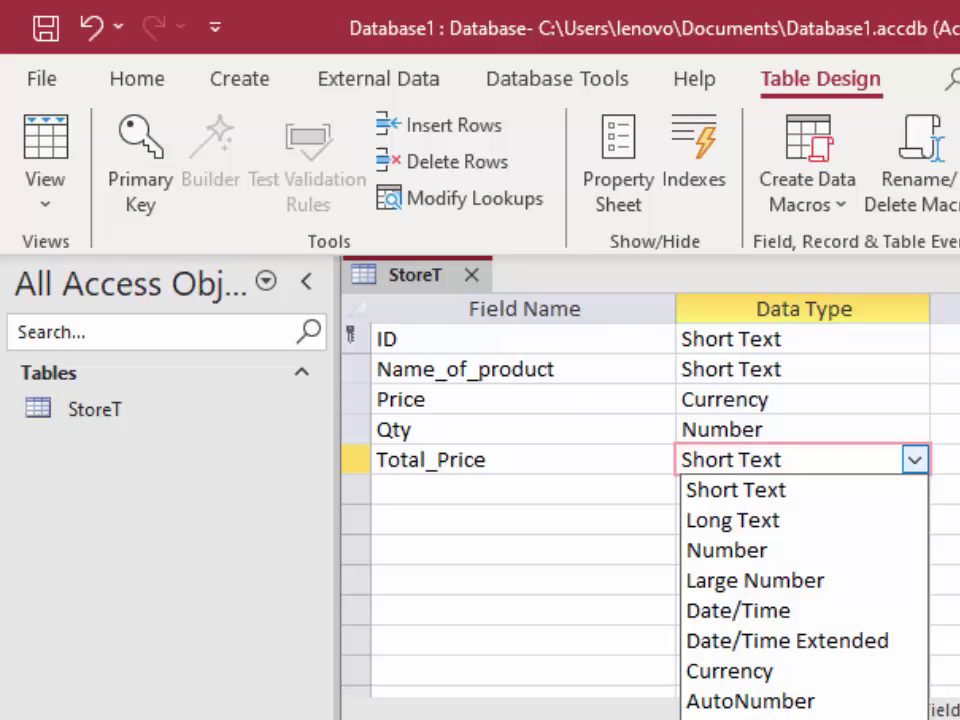
{"action": "left_click", "coordinate": [760, 715]}
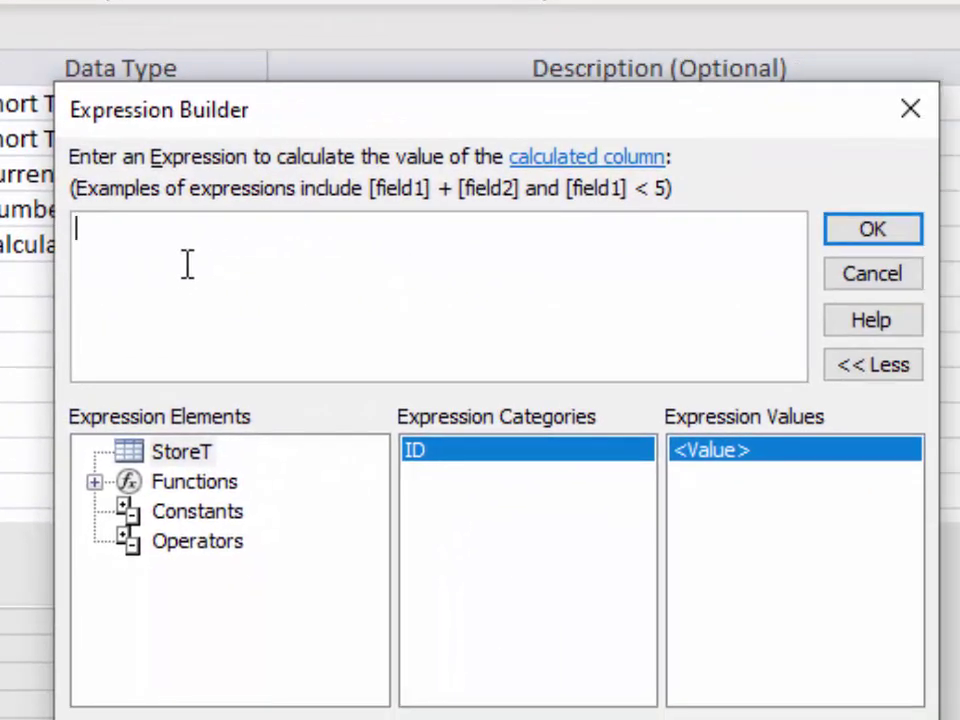
Enter [Price]*[Qty] as the Total_Price expression.
{"action": "type", "text": "[Pri"}
{"action": "type", "text": "ce]*["}
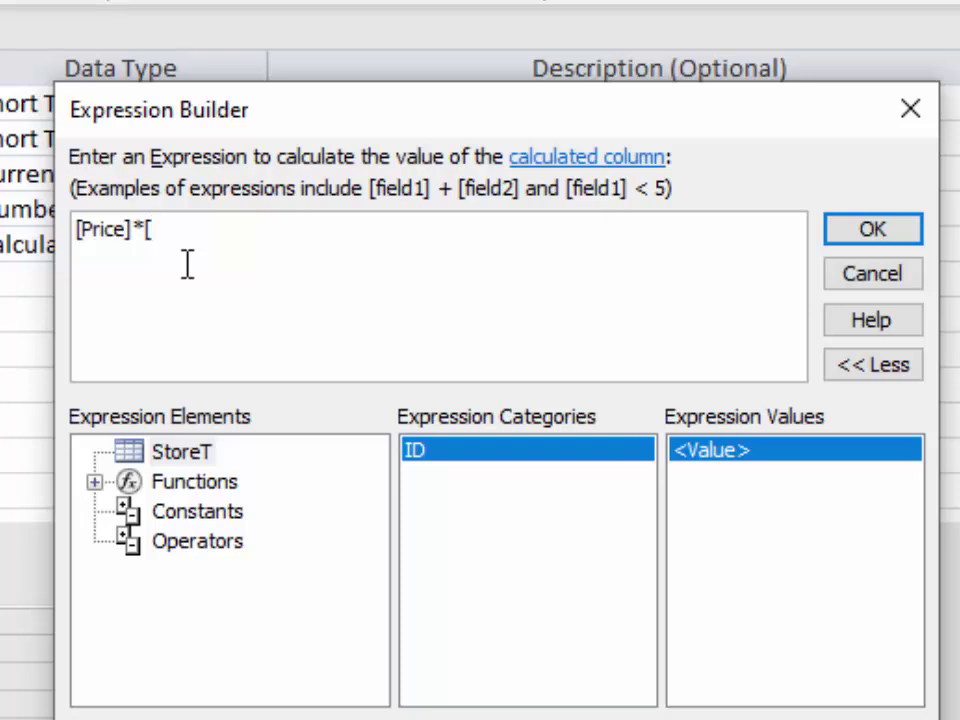
{"action": "type", "text": "Qty"}
{"action": "type", "text": "]"}
Confirm the expression, save StoreT, and widen the Name_of_product column.
{"action": "left_click", "coordinate": [868, 232]}
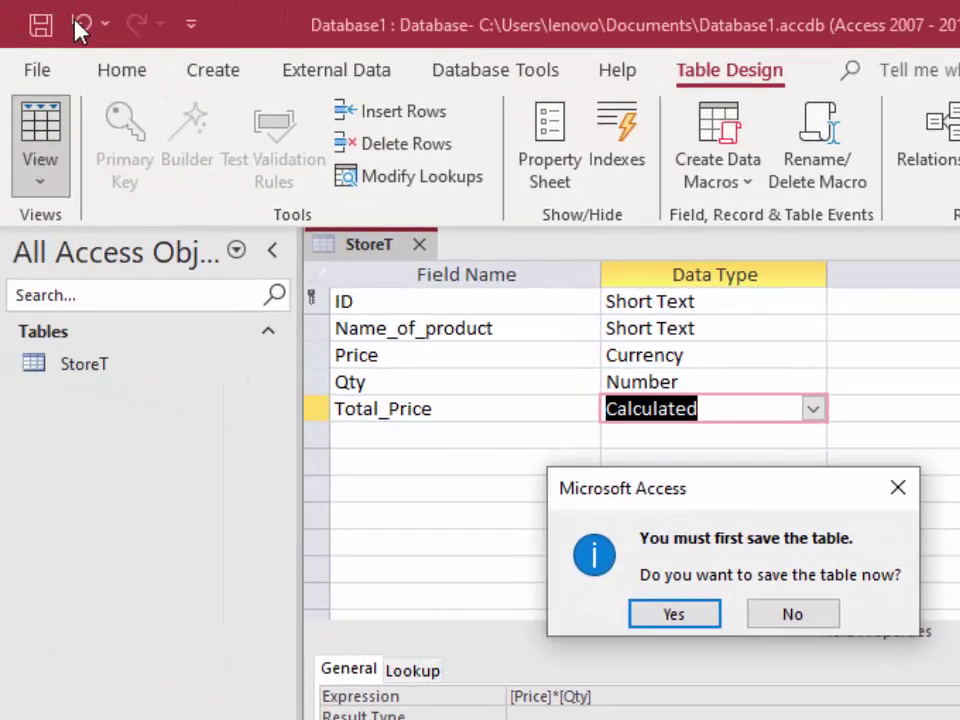
{"action": "left_click", "coordinate": [686, 614]}
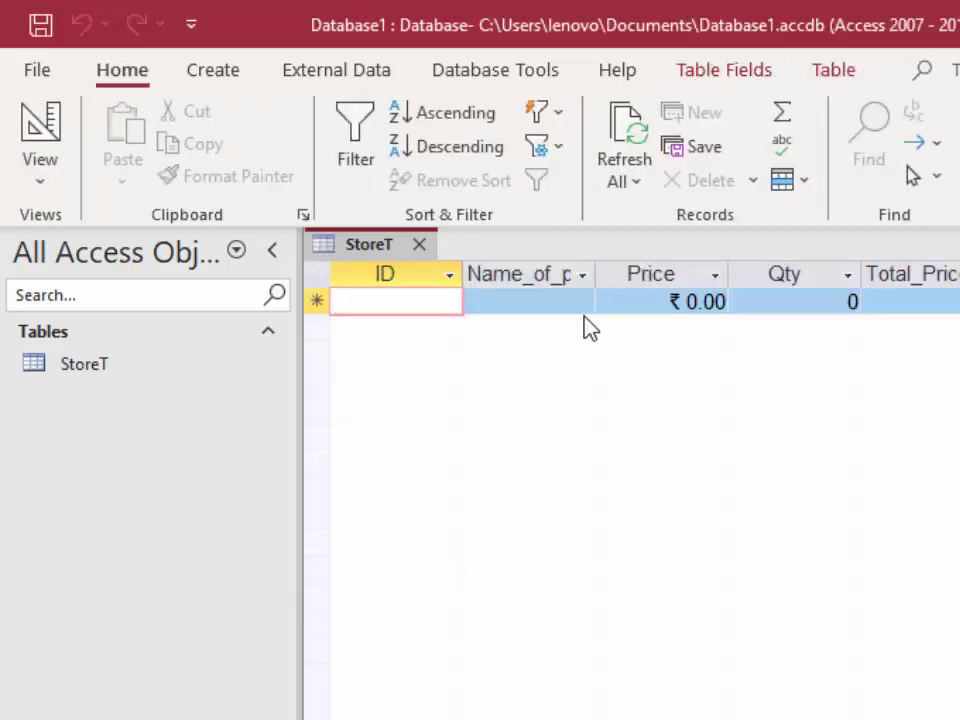
{"action": "left_click_drag", "start_coordinate": [595, 274], "coordinate": [614, 274]}
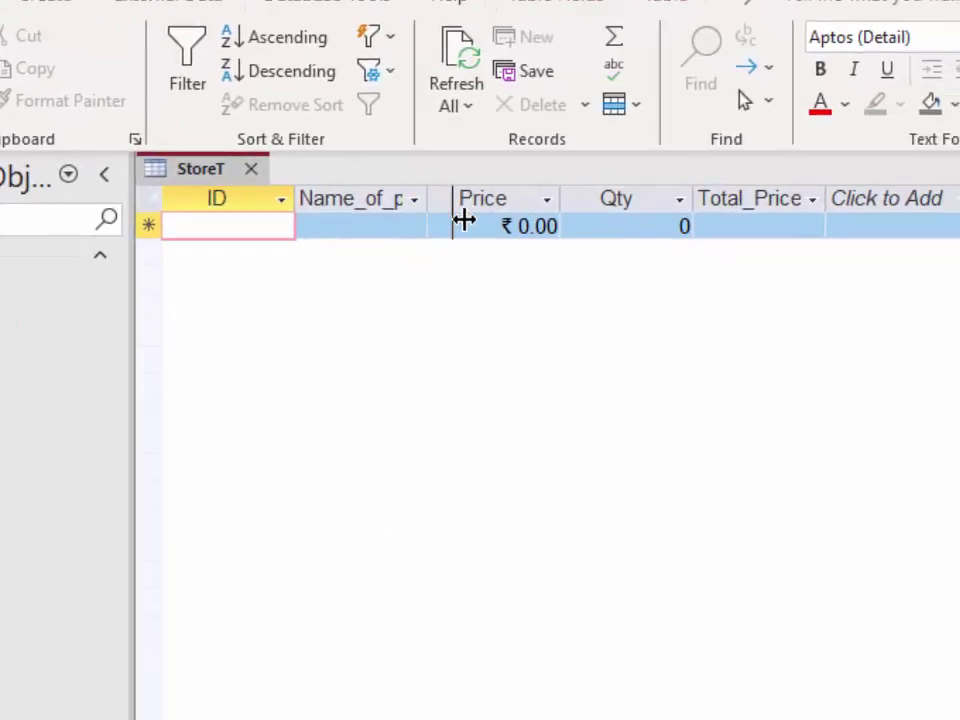
{"action": "left_click_drag", "start_coordinate": [463, 220], "coordinate": [494, 242]}
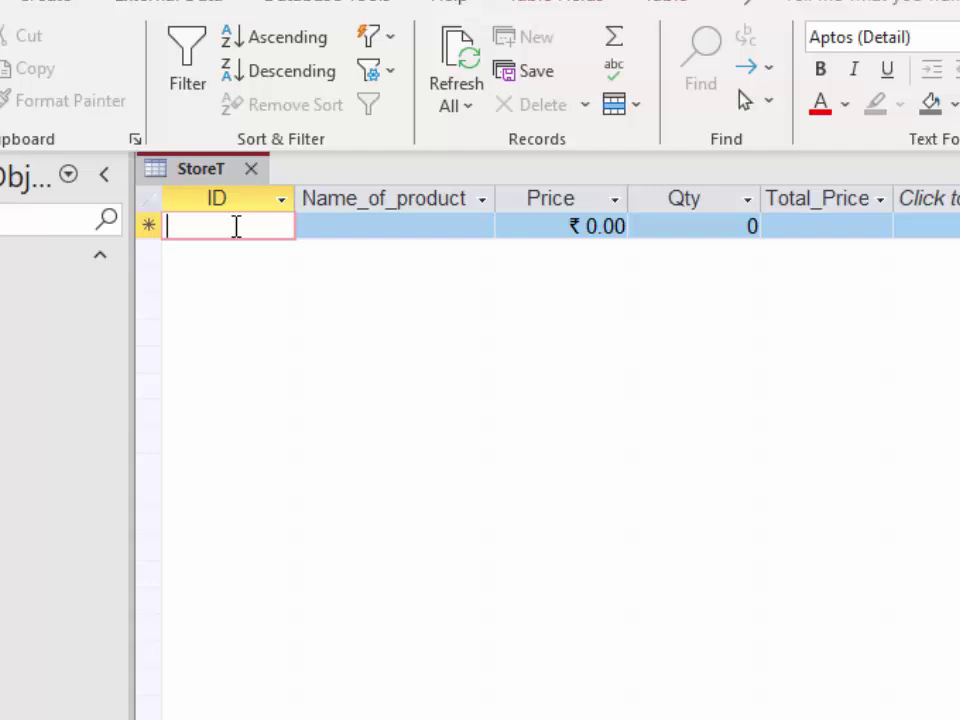
Enter record A01: Keyboard, price 300, quantity 8, giving a total of 2400.
{"action": "type", "text": "A"}
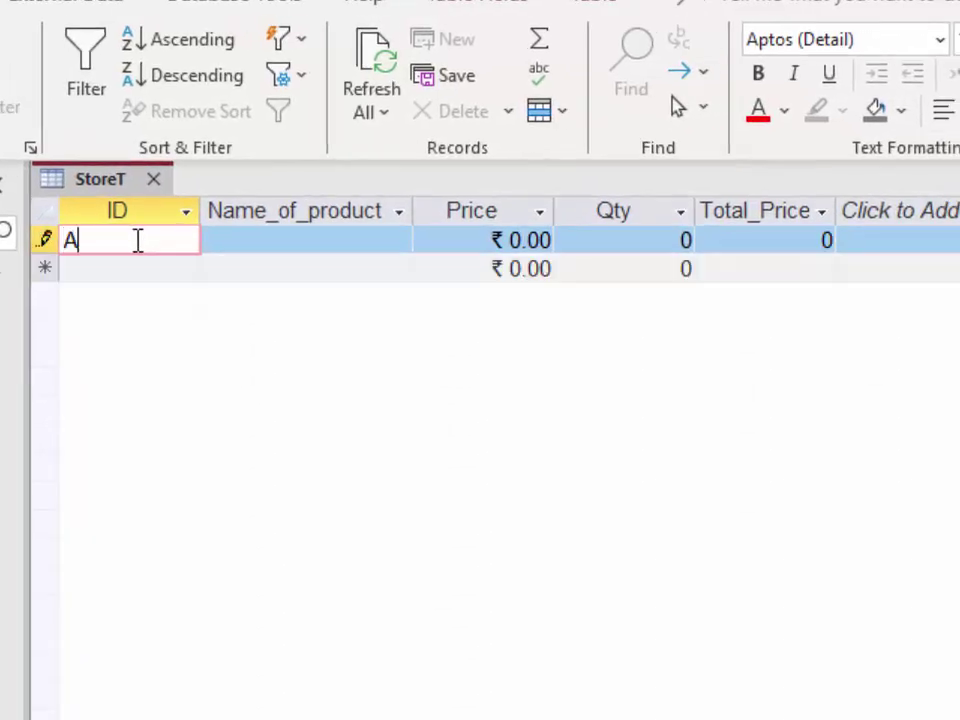
{"action": "type", "text": "01"}
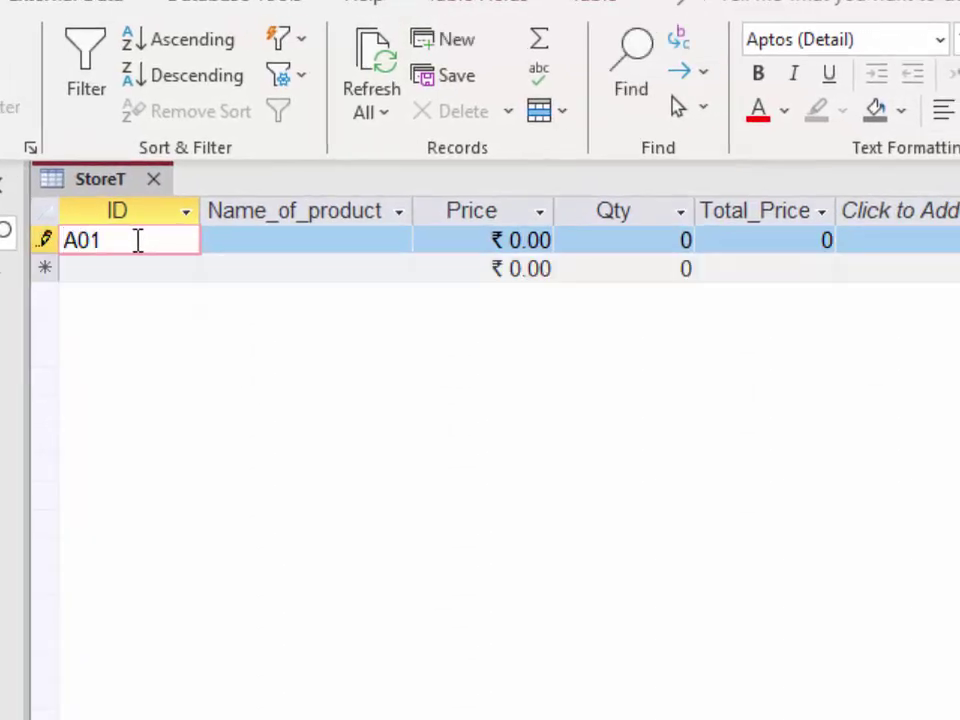
{"action": "key", "text": "Tab"}
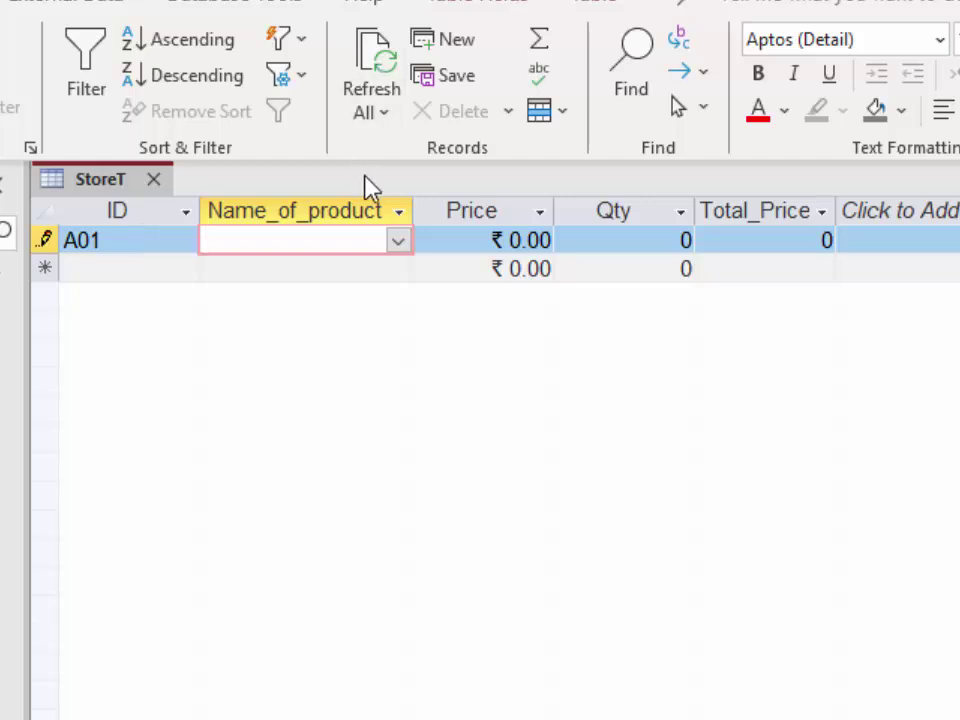
{"action": "left_click", "coordinate": [399, 241]}
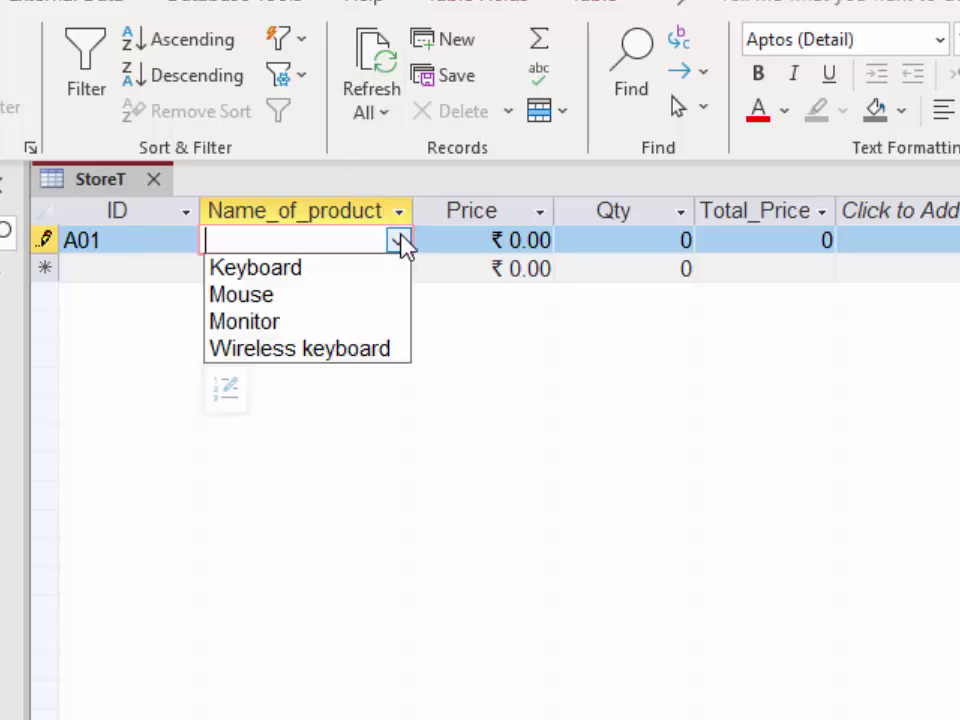
{"action": "left_click", "coordinate": [348, 279]}
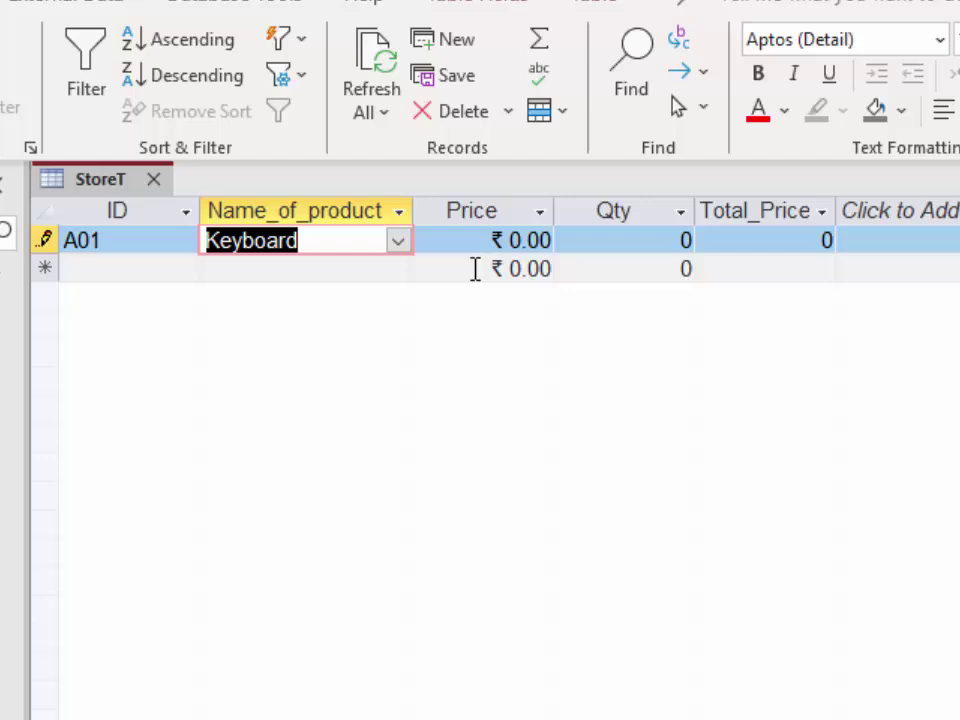
{"action": "left_click", "coordinate": [524, 244]}
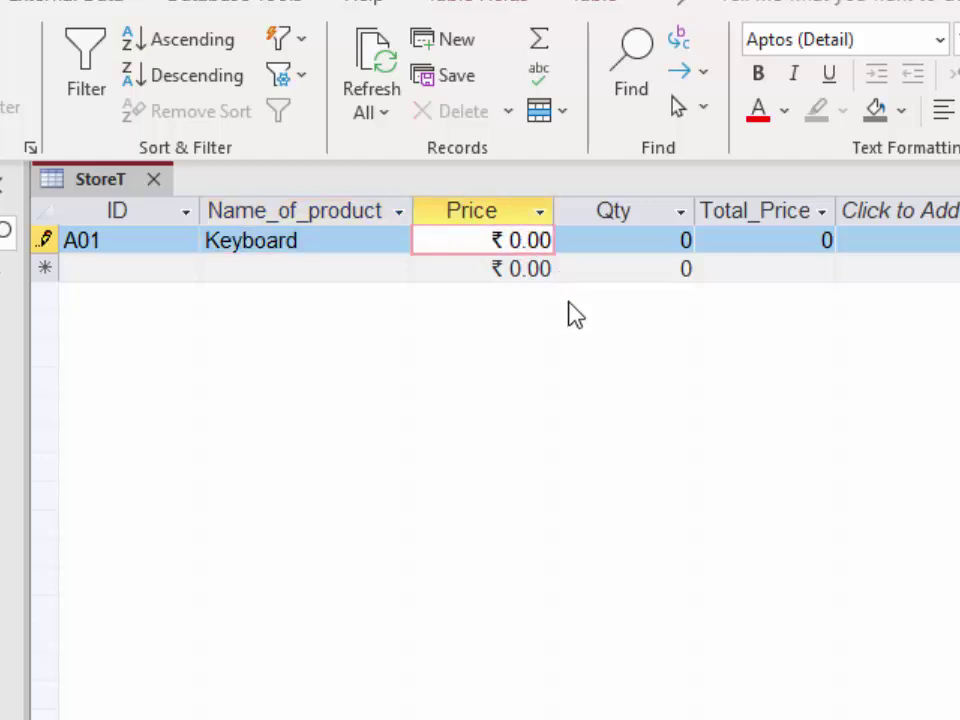
{"action": "key", "text": "BackSpace"}
{"action": "type", "text": "3"}
{"action": "type", "text": "00"}
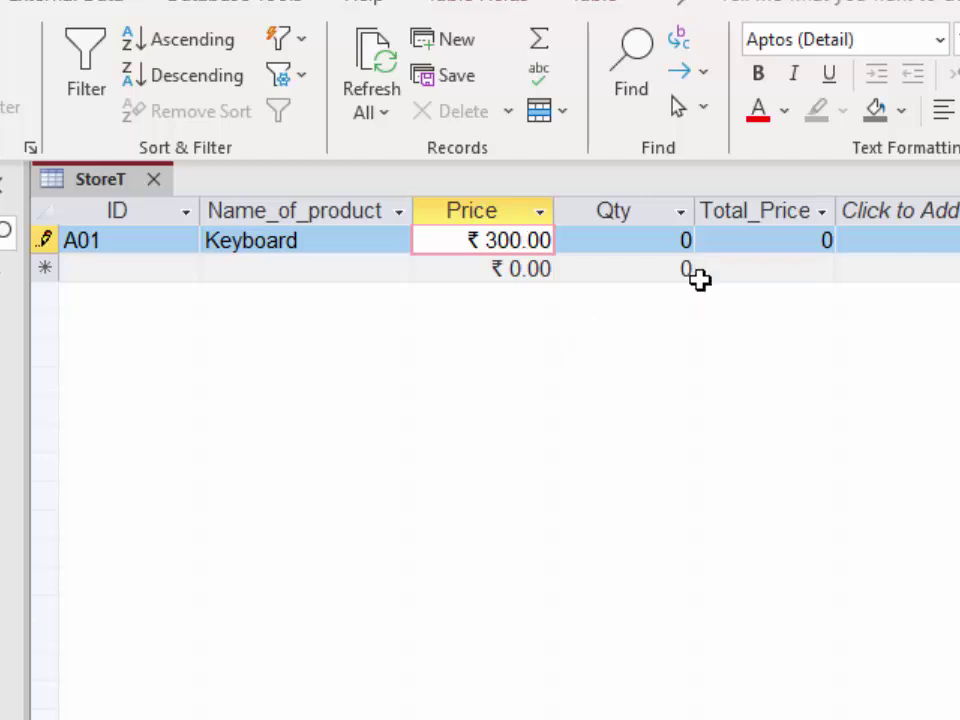
{"action": "left_click_drag", "start_coordinate": [662, 242], "coordinate": [734, 248]}
{"action": "key", "text": "BackSpace"}
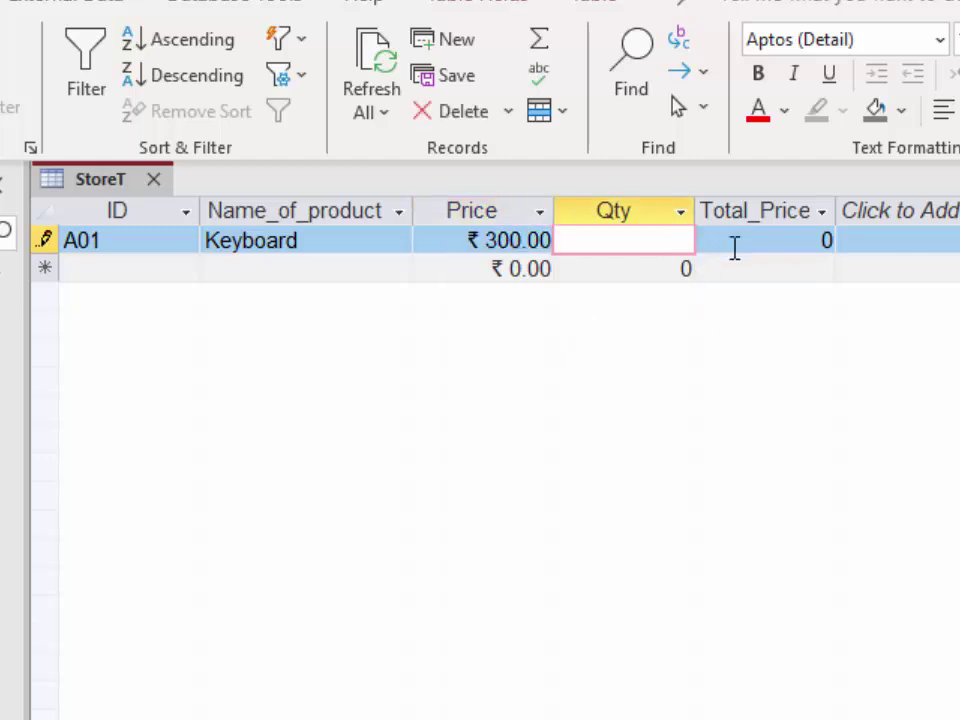
{"action": "type", "text": "8"}
{"action": "key", "text": "BackSpace"}
{"action": "type", "text": "8"}
{"action": "key", "text": "Tab"}
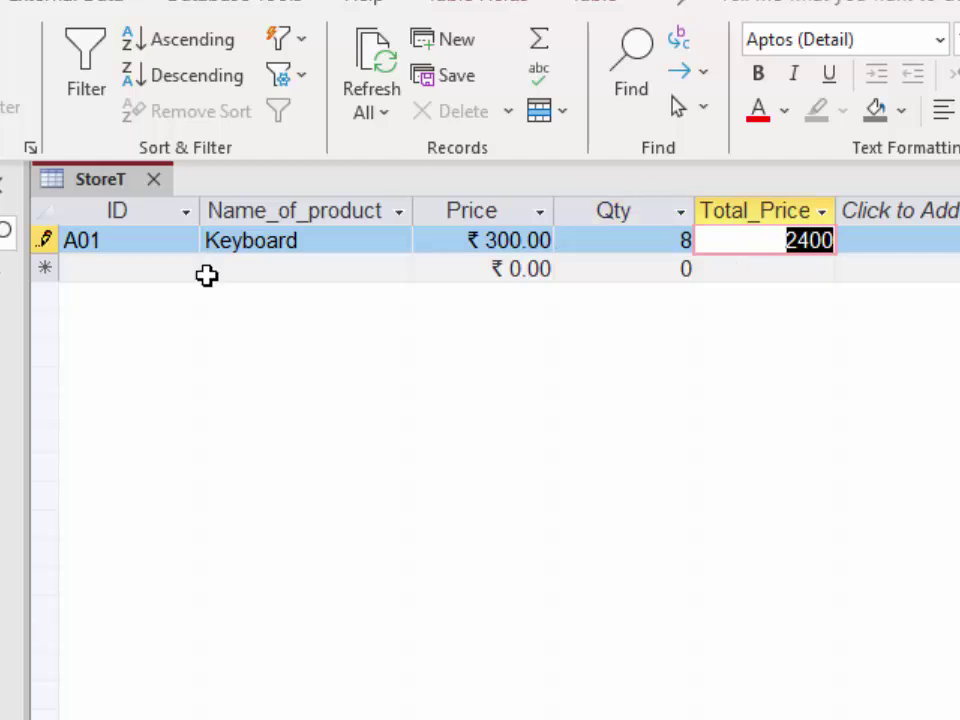
{"action": "left_click", "coordinate": [148, 275]}
Enter record A02: Mouse, price 200, quantity 20, giving a total of 4000.
{"action": "type", "text": "A"}
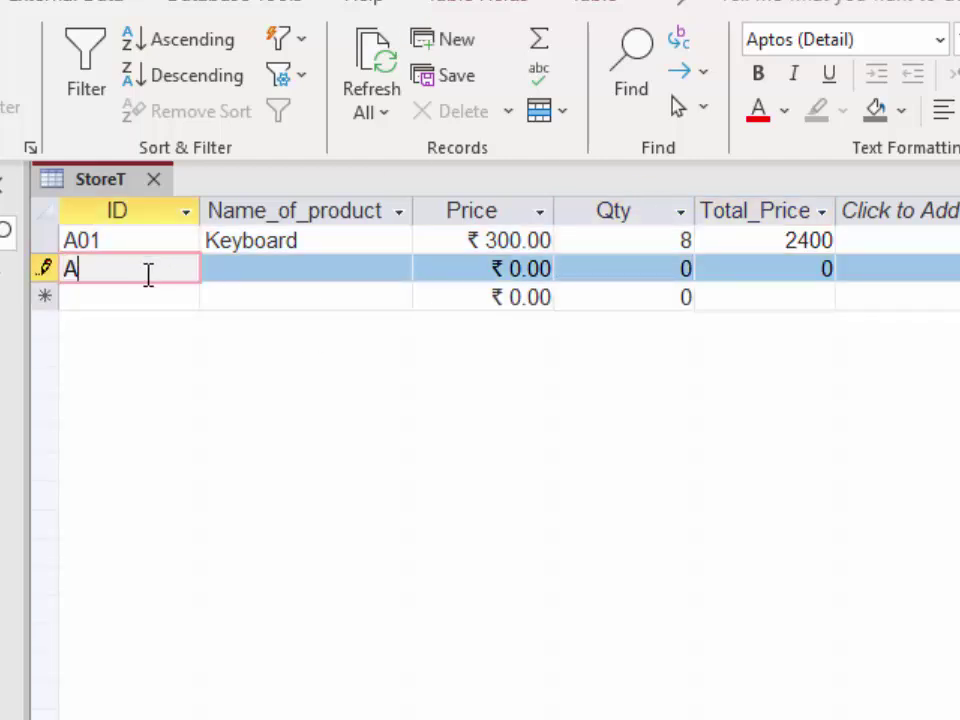
{"action": "type", "text": "02"}
{"action": "key", "text": "Tab"}
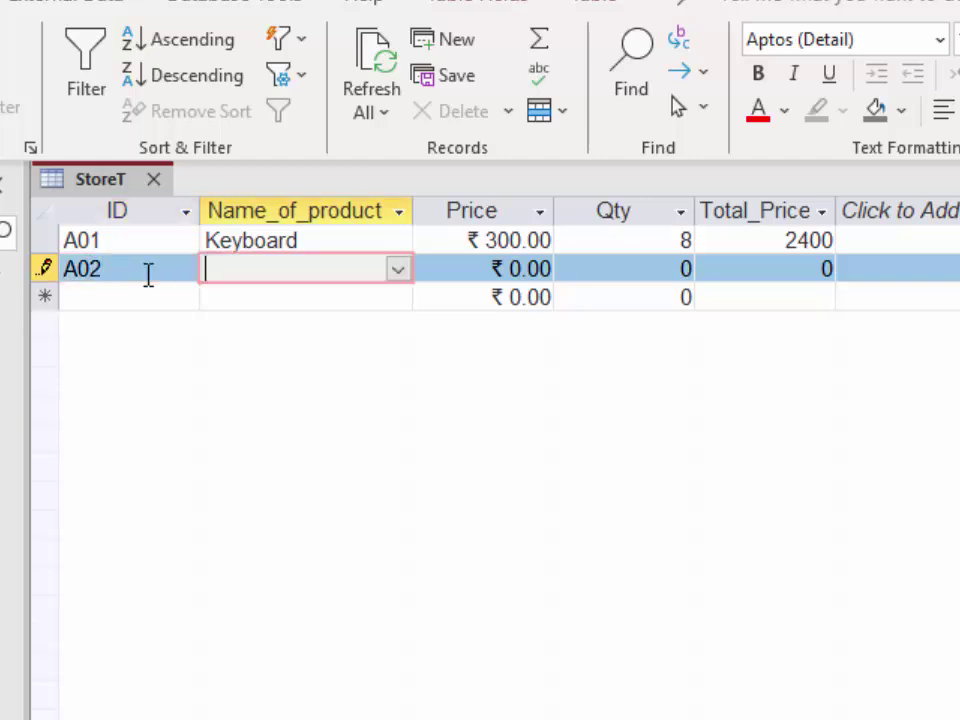
{"action": "left_click", "coordinate": [398, 270]}
{"action": "left_click", "coordinate": [347, 324]}
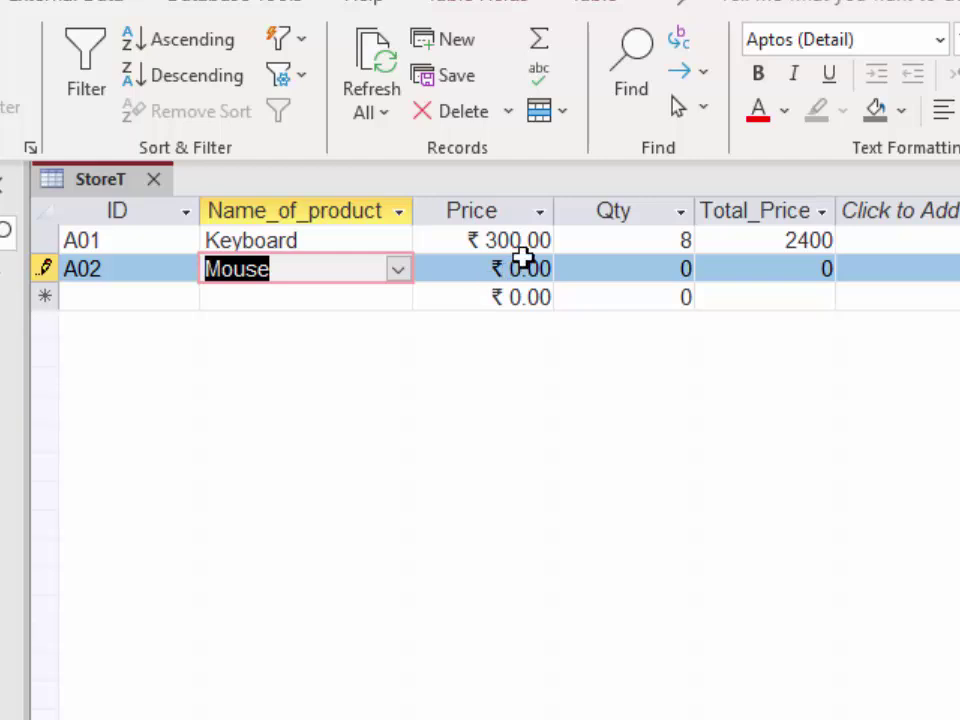
{"action": "left_click", "coordinate": [520, 268]}
{"action": "key", "text": "BackSpace"}
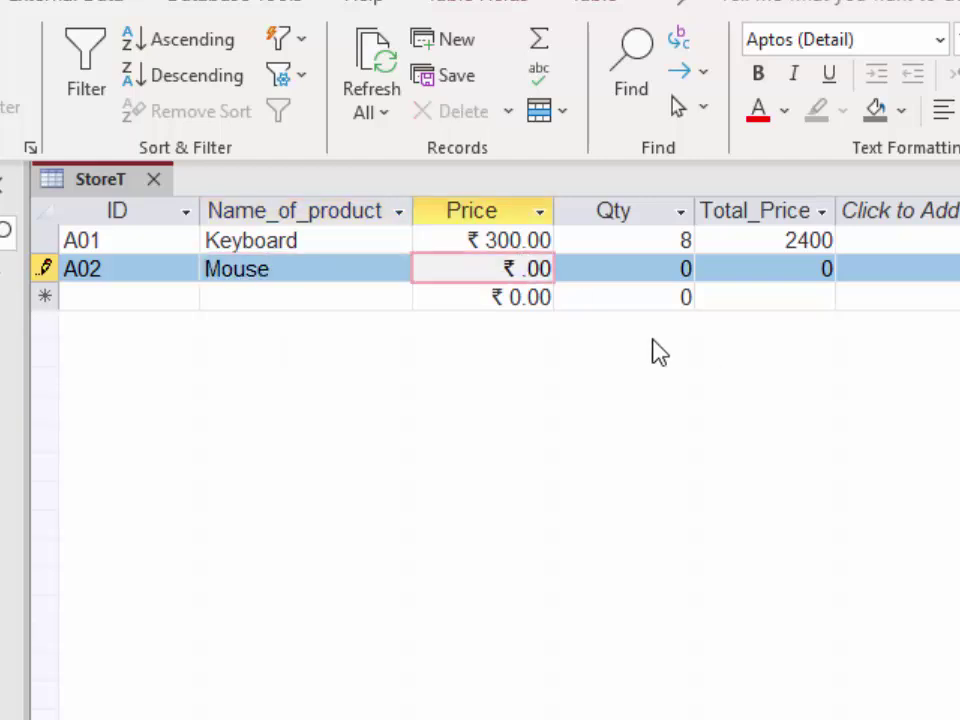
{"action": "type", "text": "200"}
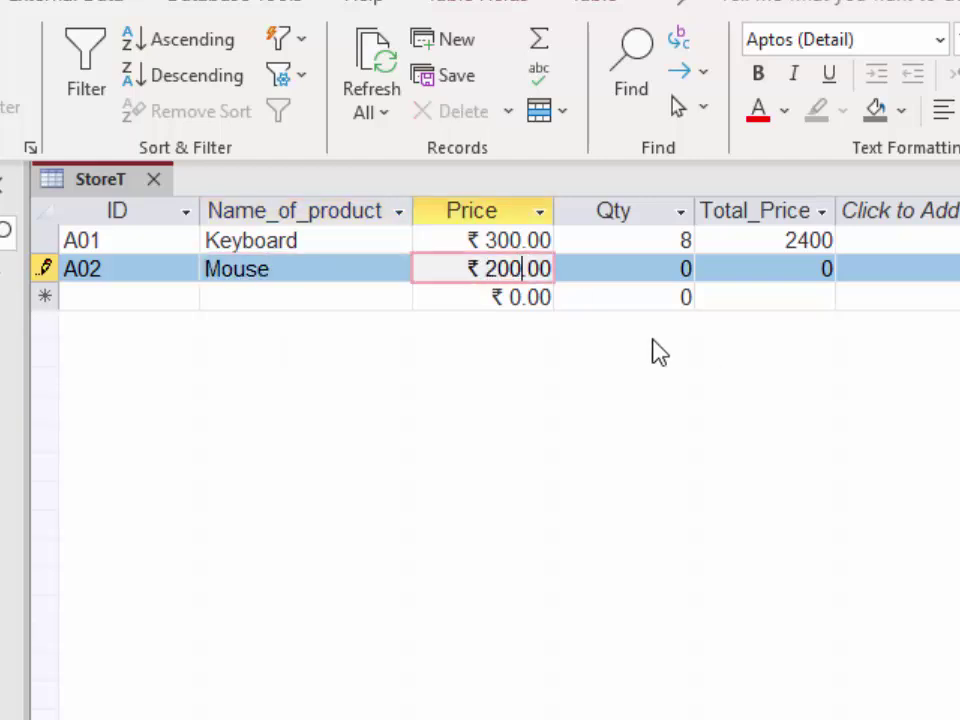
{"action": "key", "text": "Tab"}
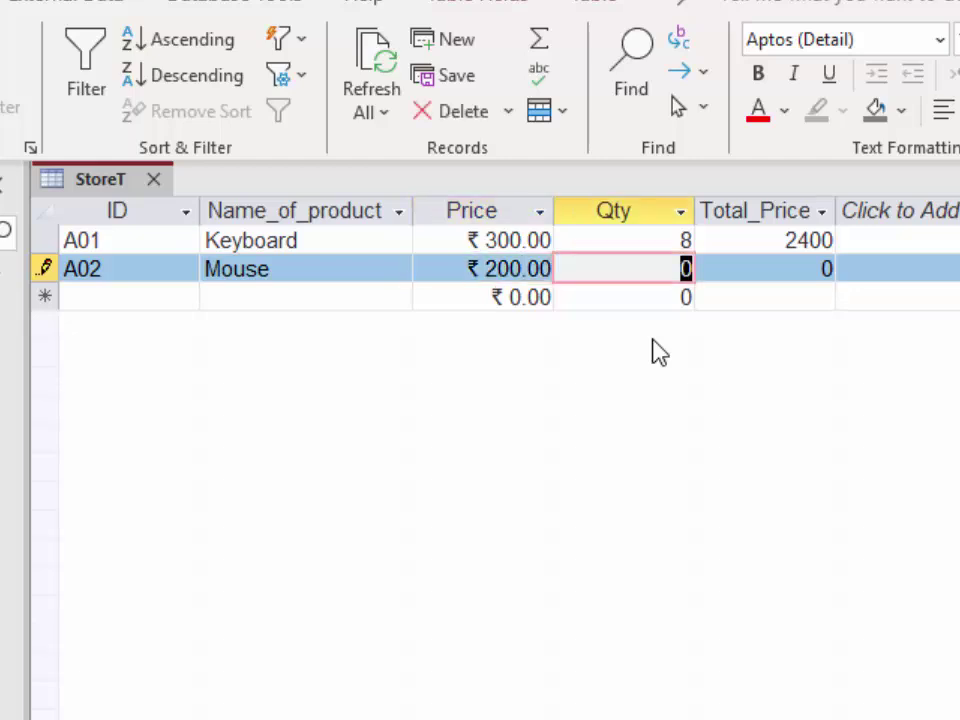
{"action": "type", "text": "20"}
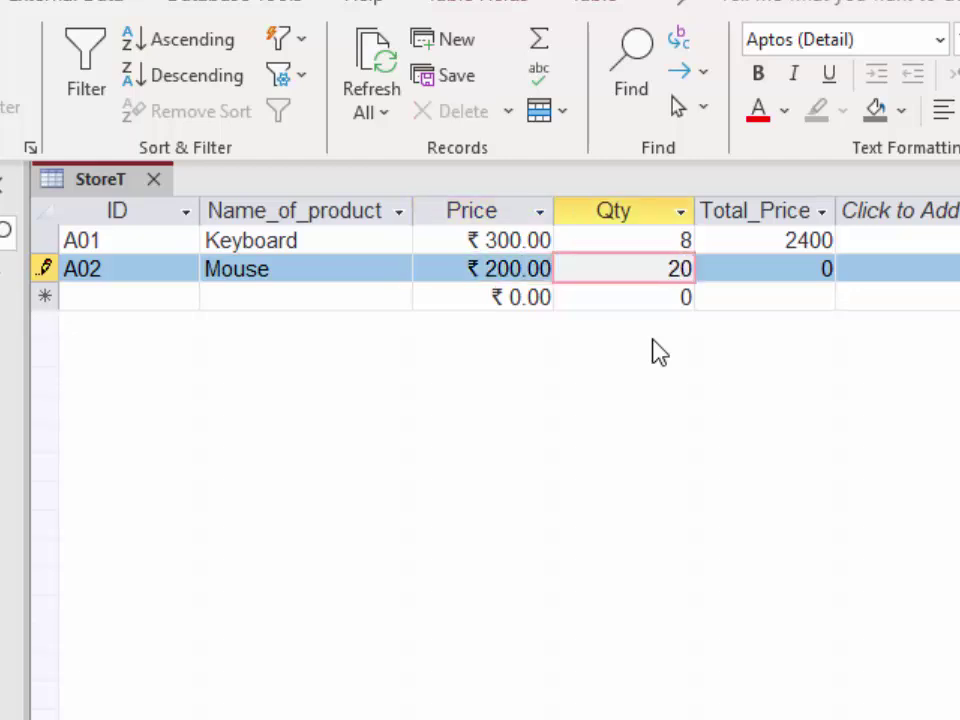
{"action": "key", "text": "Tab"}
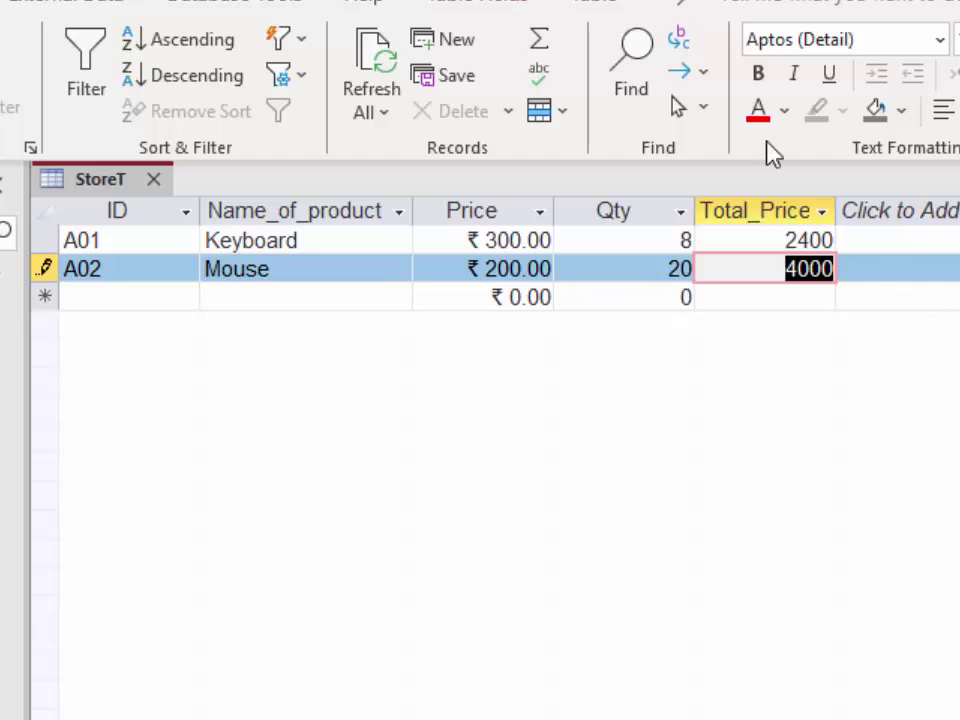
{"action": "left_click", "coordinate": [143, 304]}
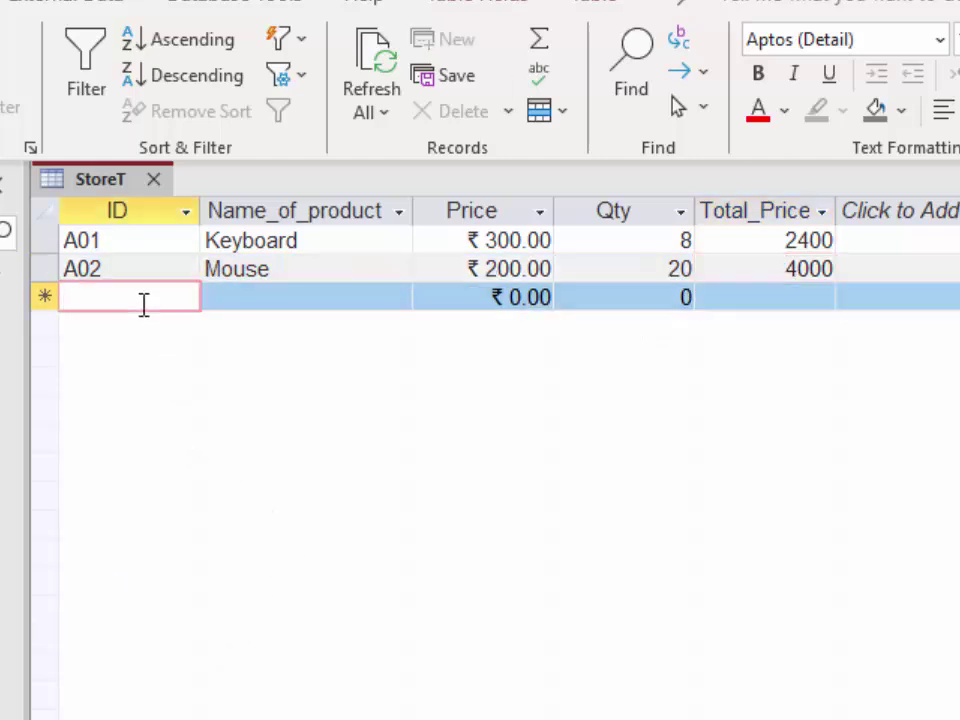
Add record A03 as Monitor with price 6000 and quantity 6, totalling 36000.
{"action": "type", "text": "A03"}
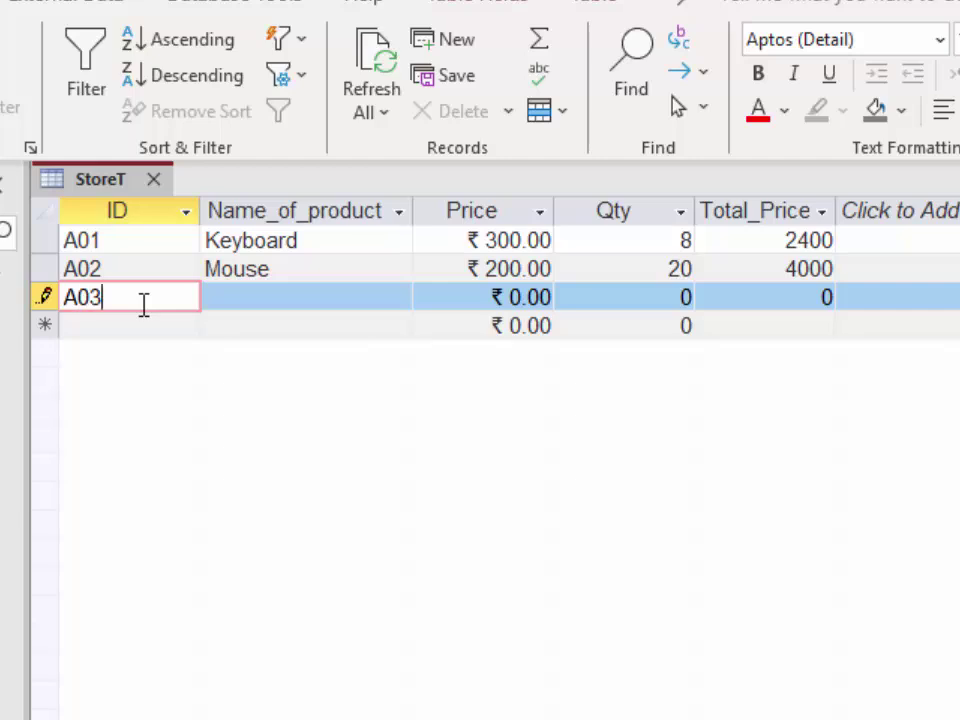
{"action": "key", "text": "Tab"}
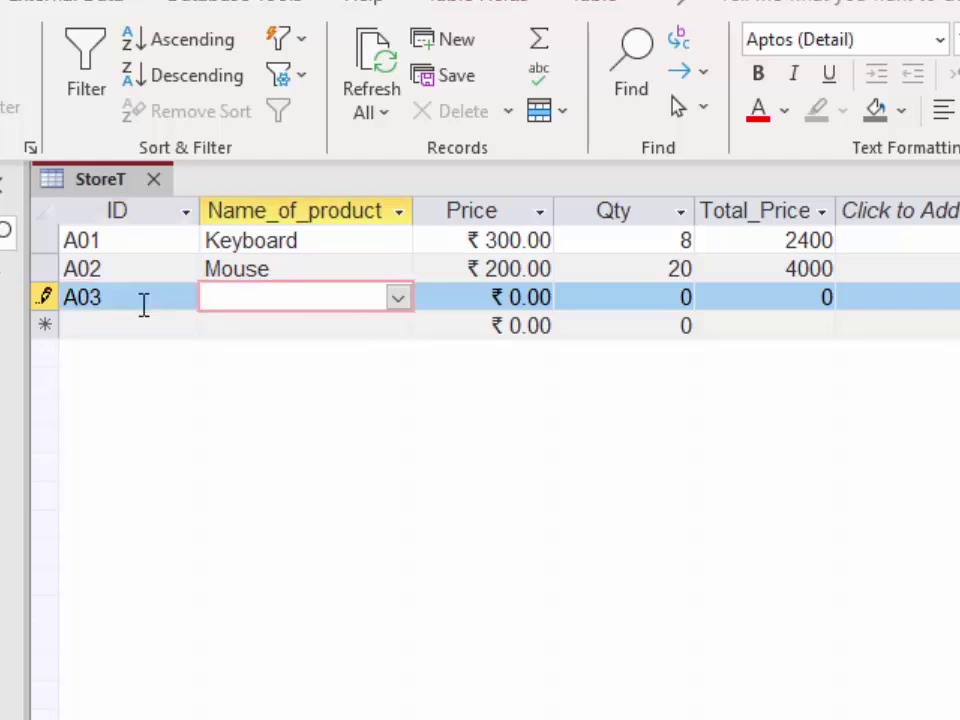
{"action": "left_click", "coordinate": [397, 299]}
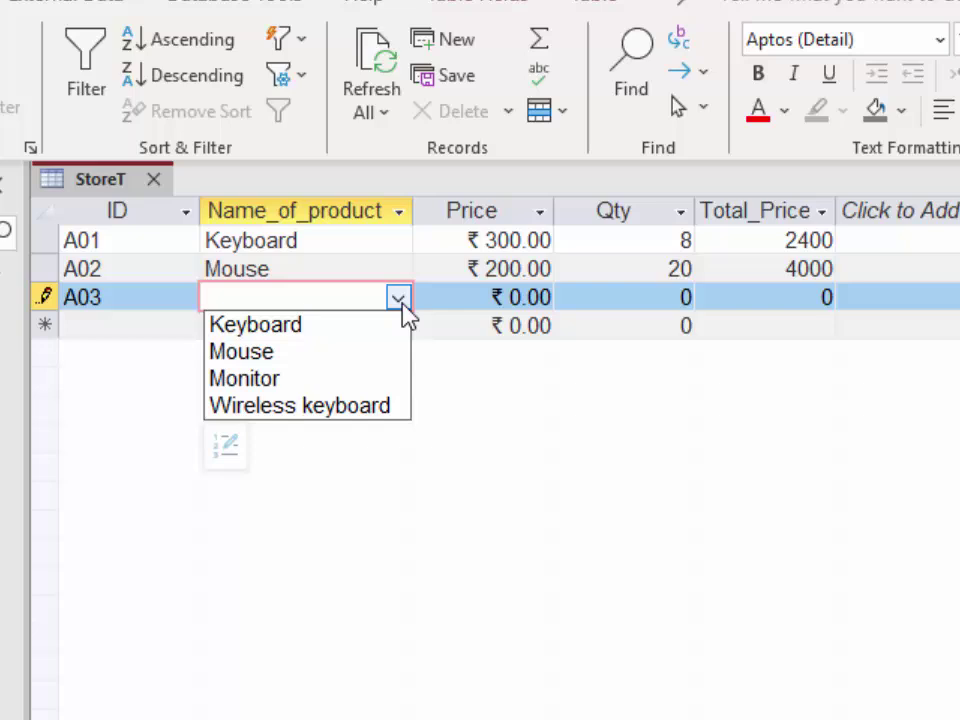
{"action": "left_click", "coordinate": [336, 380]}
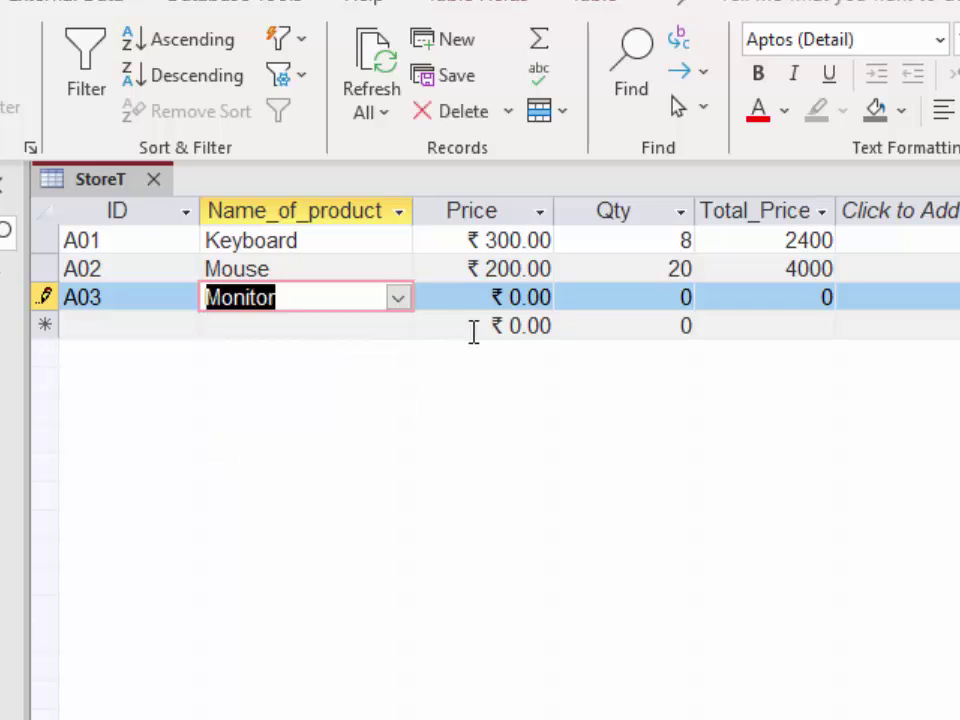
{"action": "left_click", "coordinate": [522, 300]}
{"action": "key", "text": "BackSpace"}
{"action": "type", "text": "6"}
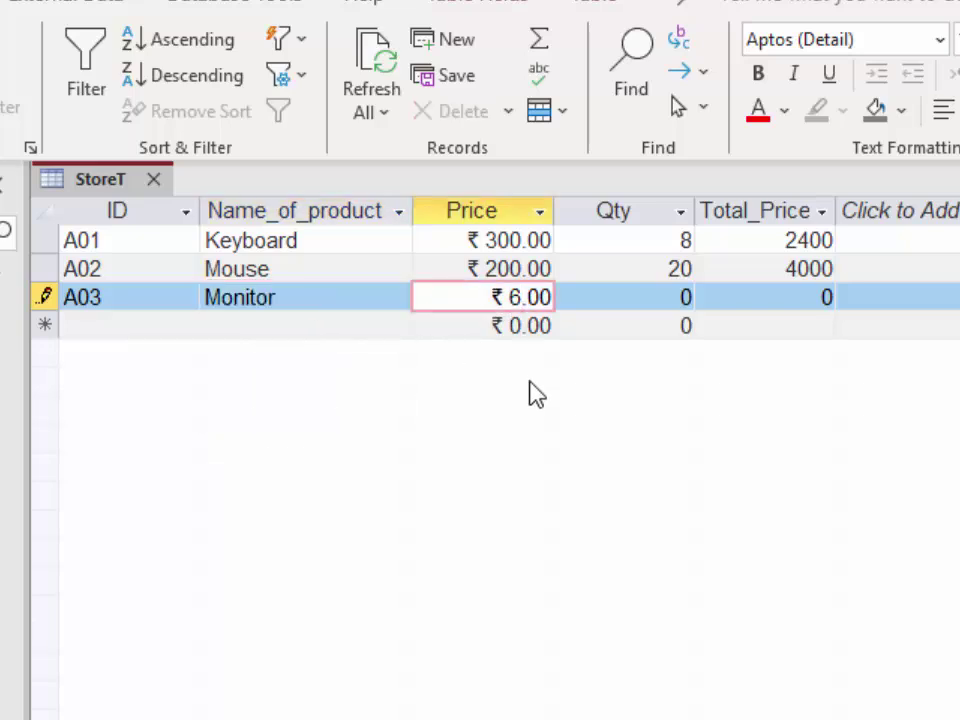
{"action": "type", "text": "000"}
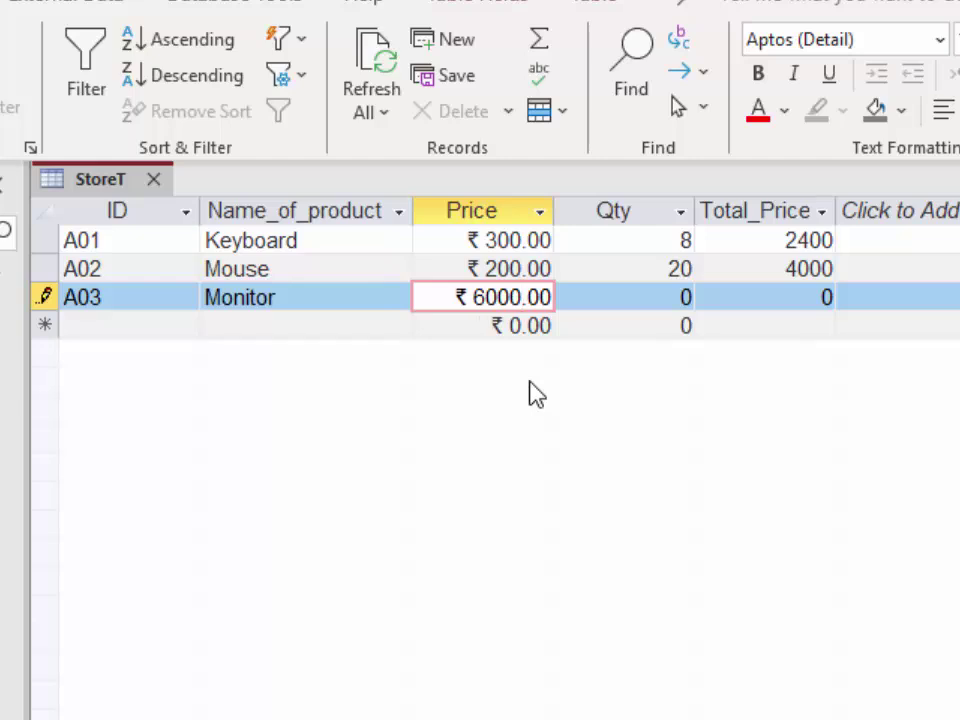
{"action": "key", "text": "Tab"}
{"action": "type", "text": "6"}
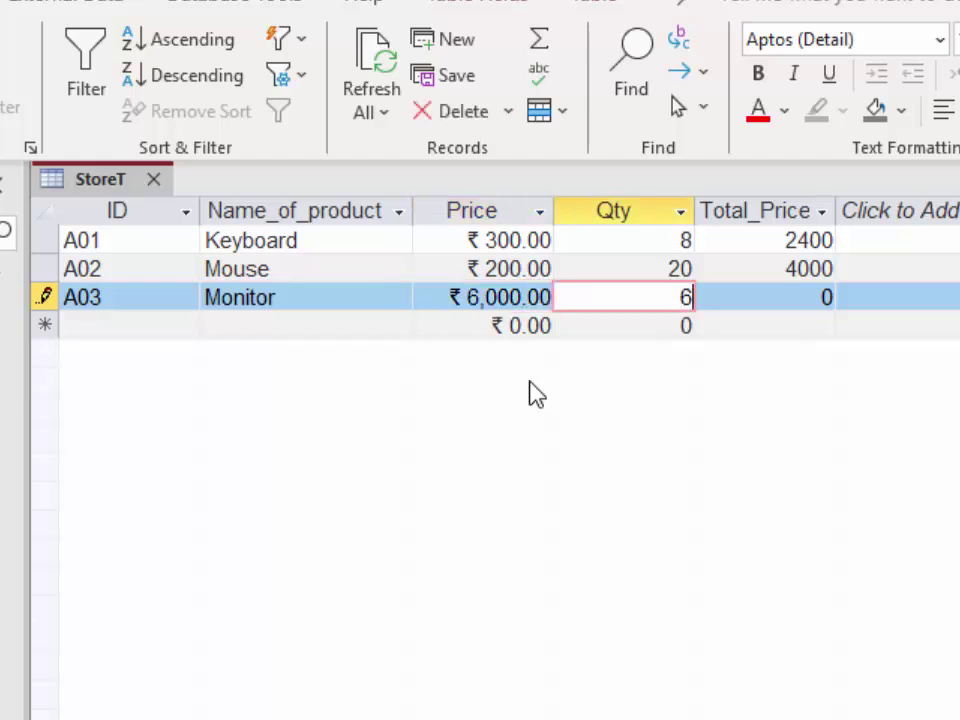
{"action": "key", "text": "Tab"}
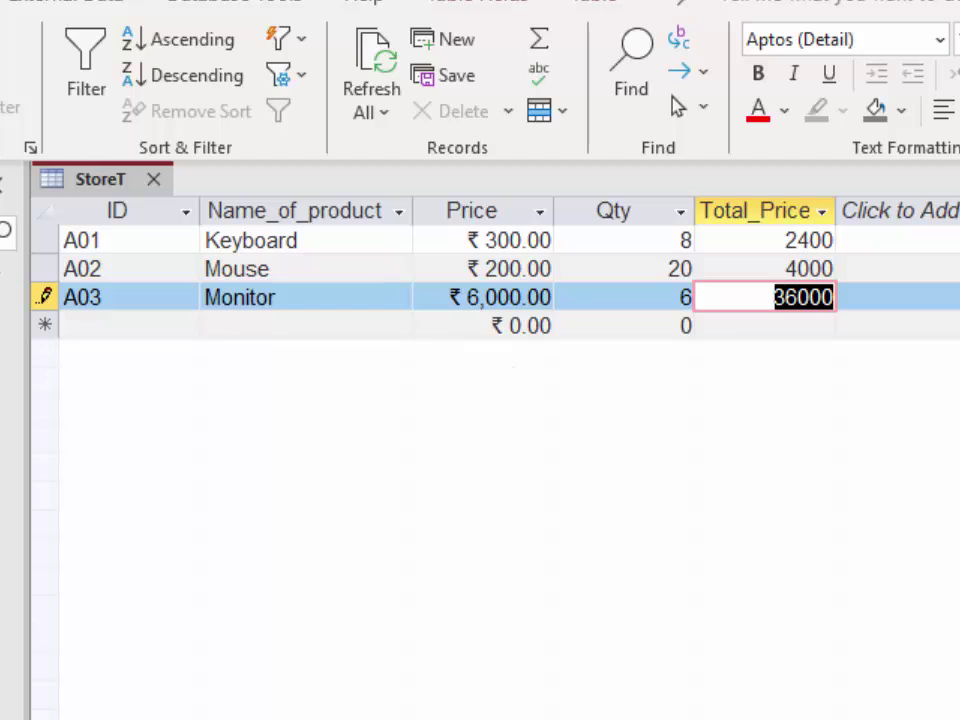
Enter a new row with ID A03, Keyboard, price 500 and quantity 5, triggering a duplicate-ID error.
{"action": "left_click", "coordinate": [178, 320]}
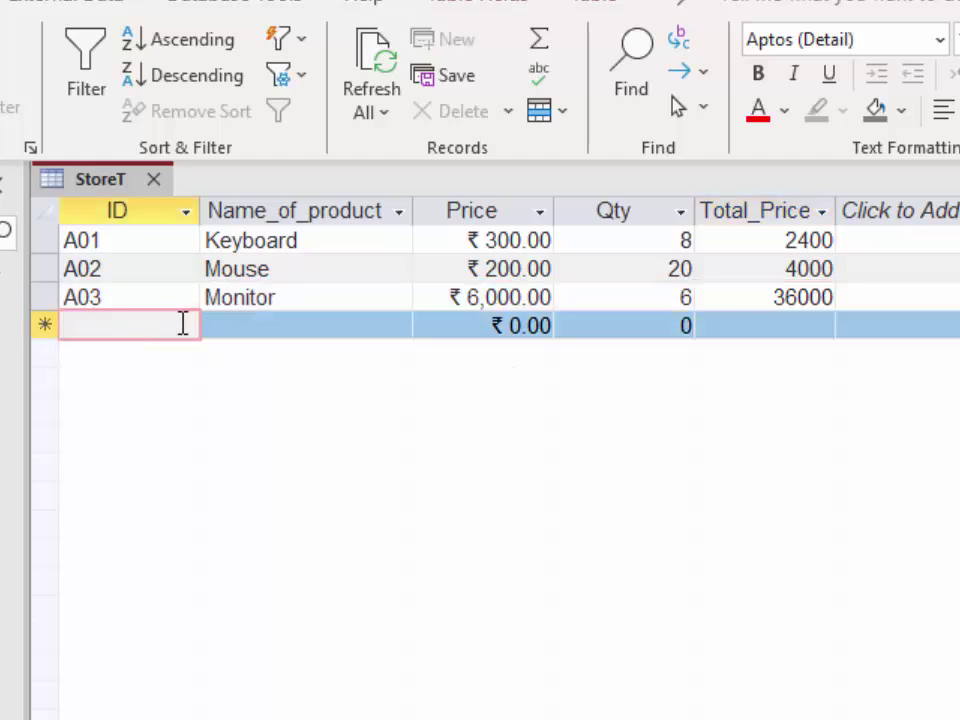
{"action": "type", "text": "A"}
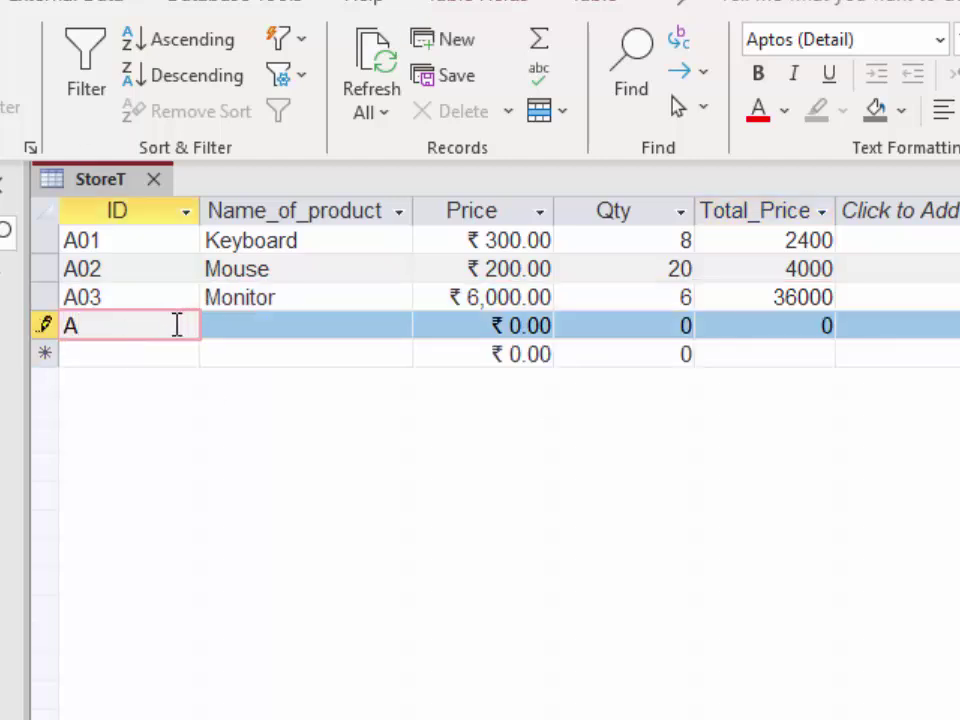
{"action": "type", "text": "03"}
{"action": "key", "text": "Tab"}
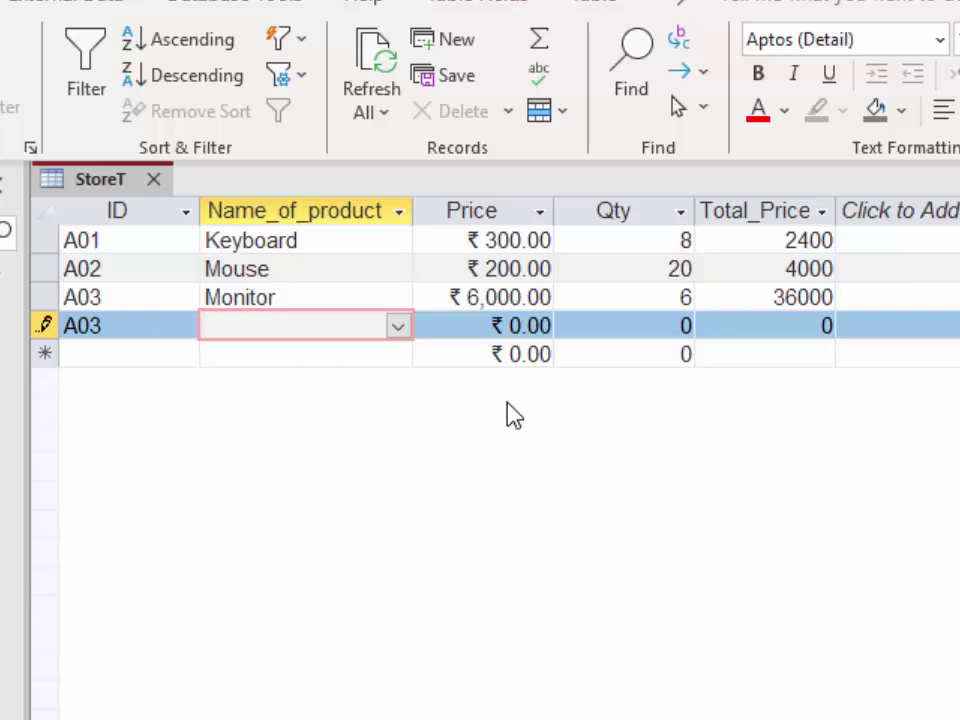
{"action": "left_click", "coordinate": [397, 330]}
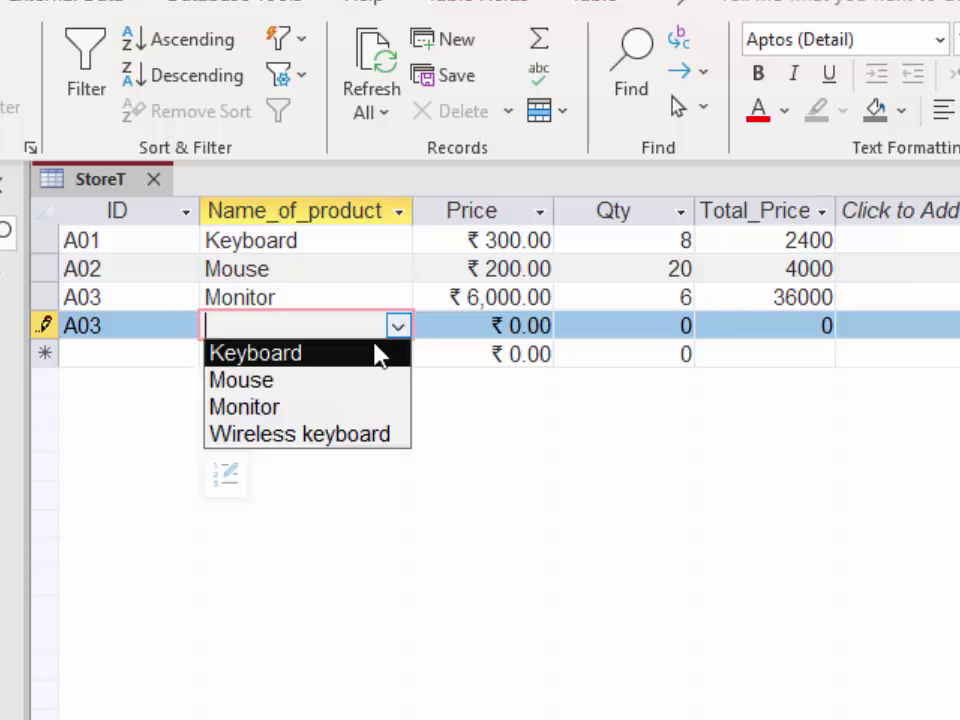
{"action": "left_click", "coordinate": [378, 353]}
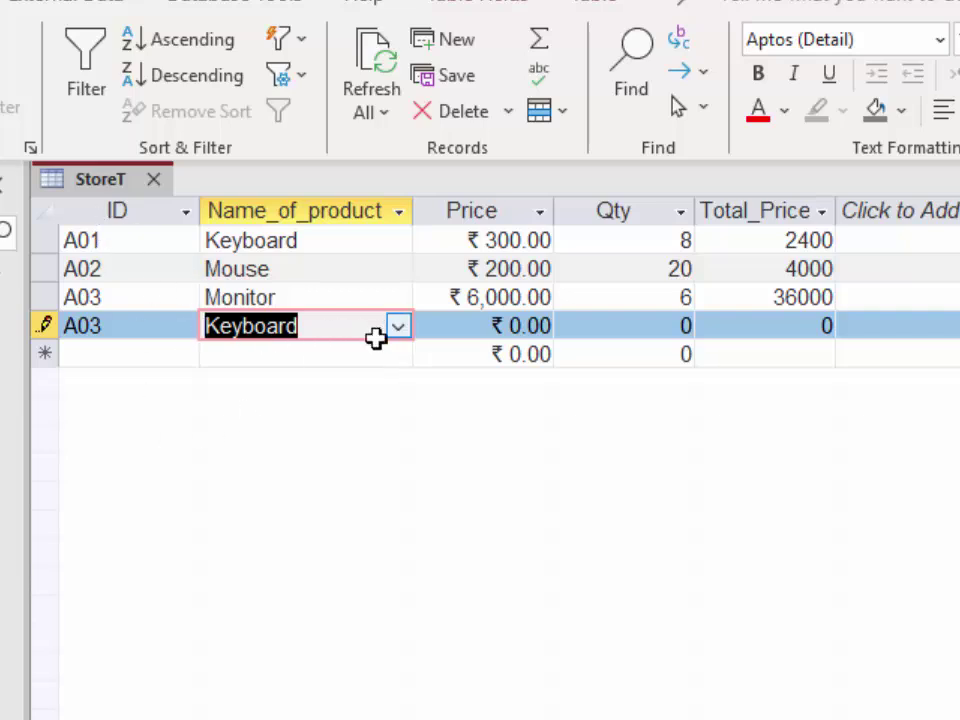
{"action": "left_click", "coordinate": [519, 325]}
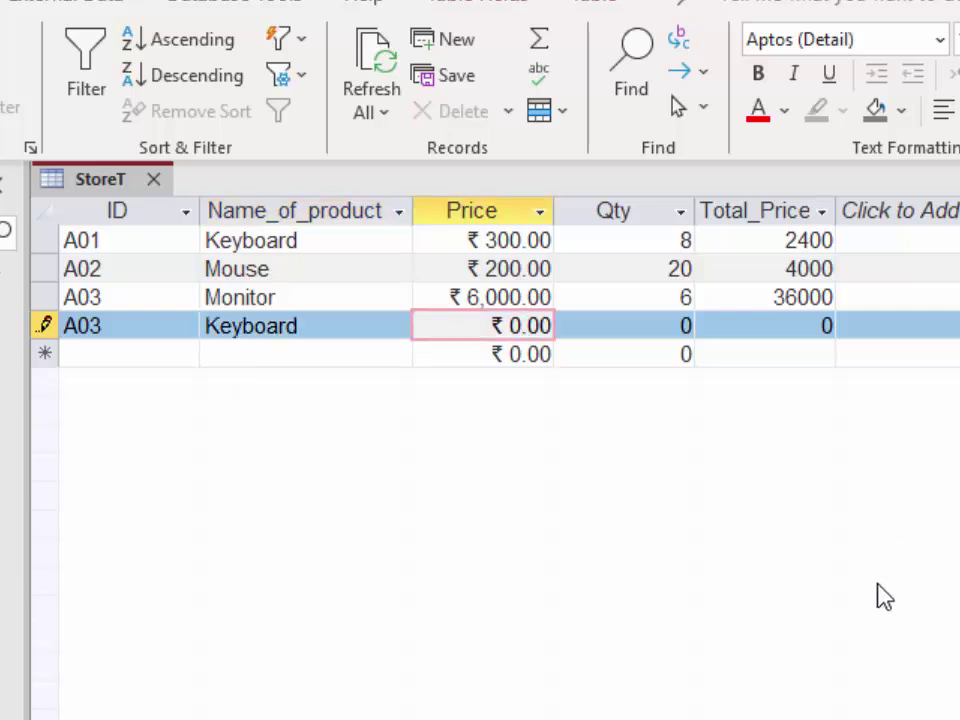
{"action": "key", "text": "BackSpace"}
{"action": "type", "text": "500"}
{"action": "key", "text": "Tab"}
{"action": "type", "text": "5"}
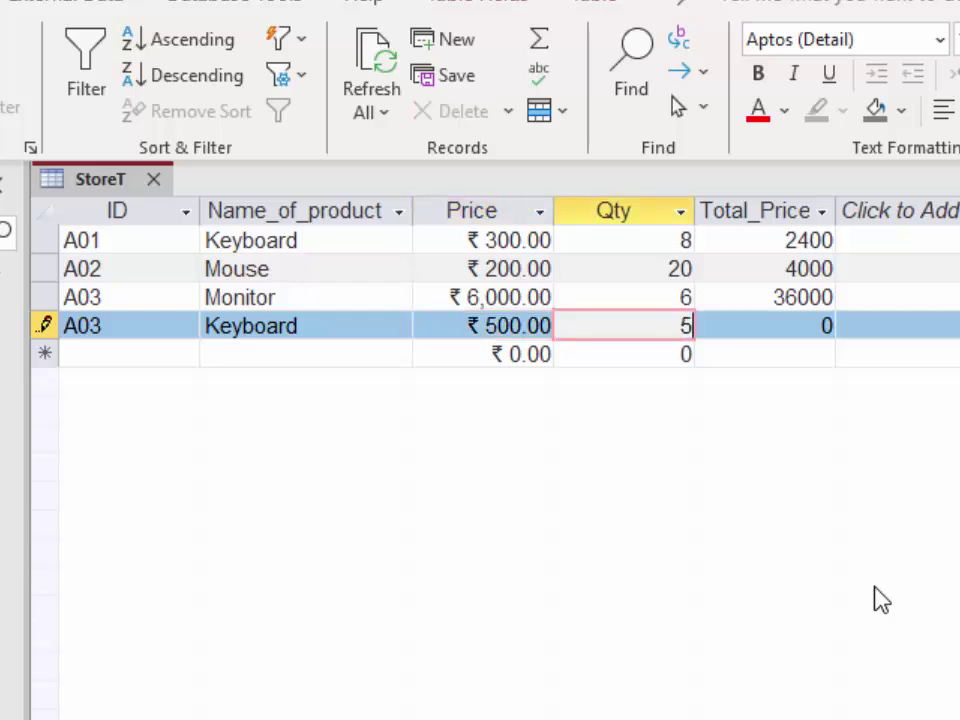
{"action": "key", "text": "Tab"}
{"action": "key", "text": "Tab"}
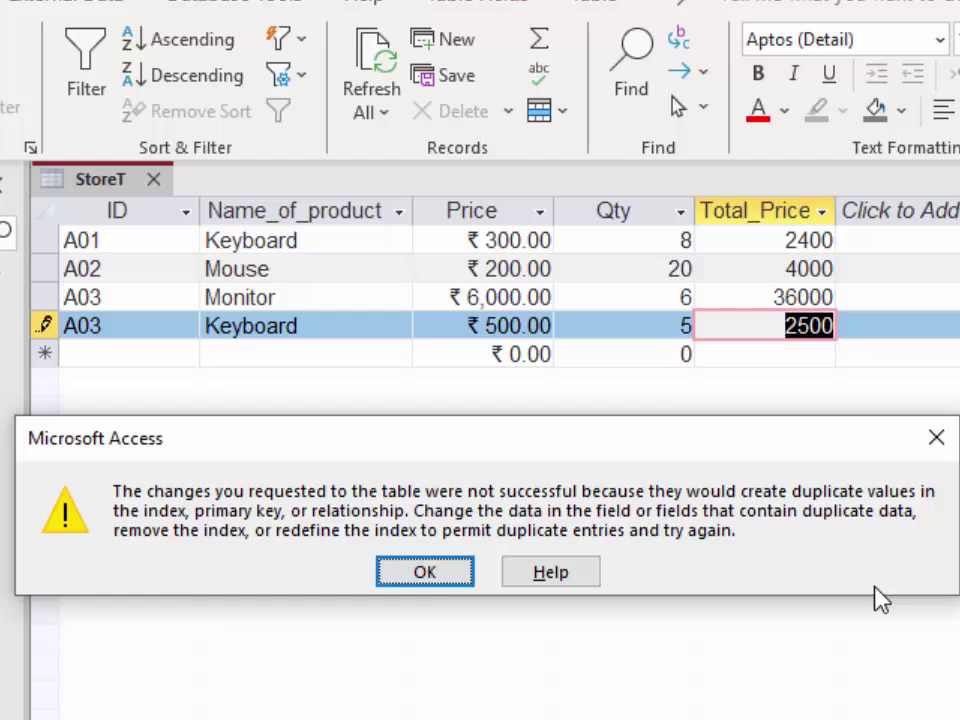
Dismiss the duplicate-ID error, renumber the Keyboard record to A04, and enter A05 as the next ID.
{"action": "mouse_move", "coordinate": [409, 444]}
{"action": "left_mouse_down"}
{"action": "mouse_move", "coordinate": [497, 380]}
{"action": "mouse_move", "coordinate": [467, 366]}
{"action": "left_mouse_up"}
{"action": "left_click", "coordinate": [493, 487]}
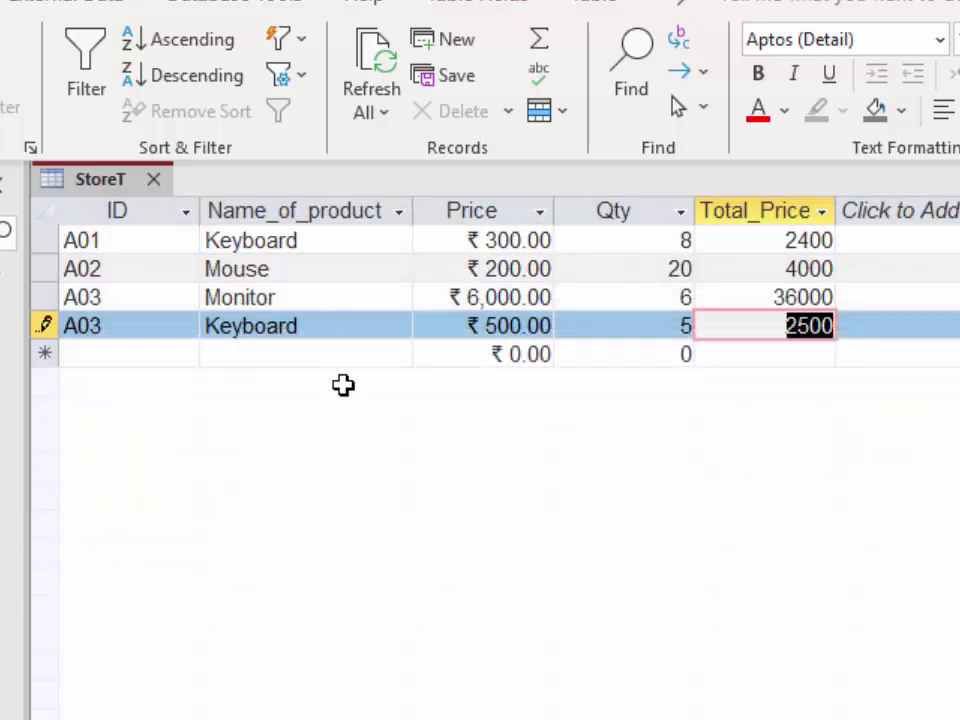
{"action": "left_click", "coordinate": [133, 332]}
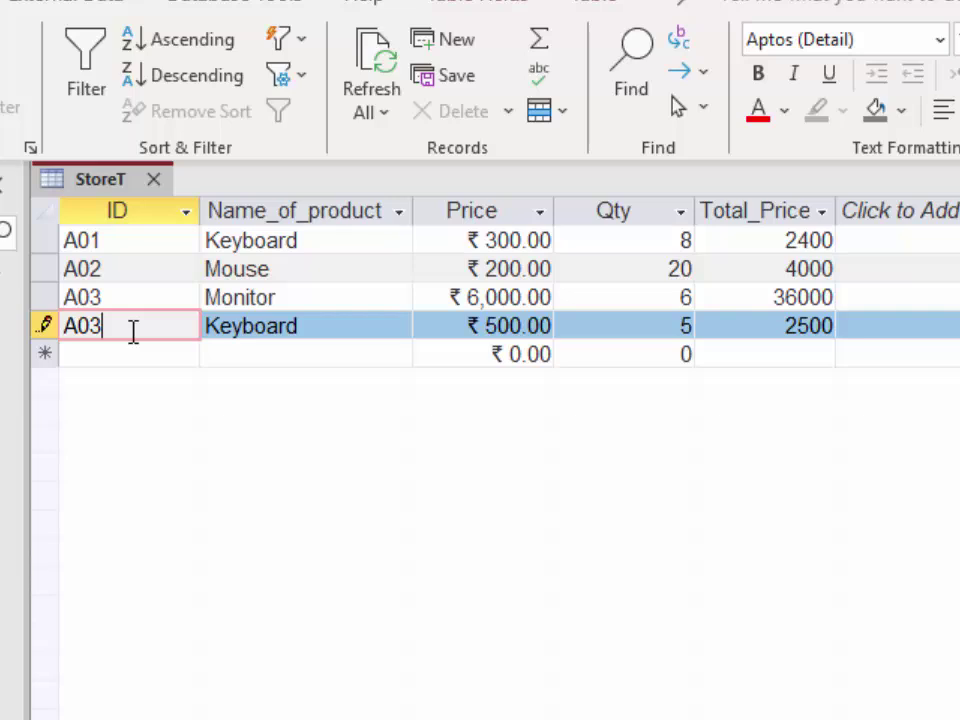
{"action": "key", "text": "BackSpace"}
{"action": "type", "text": "4"}
{"action": "key", "text": "Tab"}
{"action": "key", "text": "Tab"}
{"action": "key", "text": "Tab"}
{"action": "key", "text": "Tab"}
{"action": "key", "text": "Tab"}
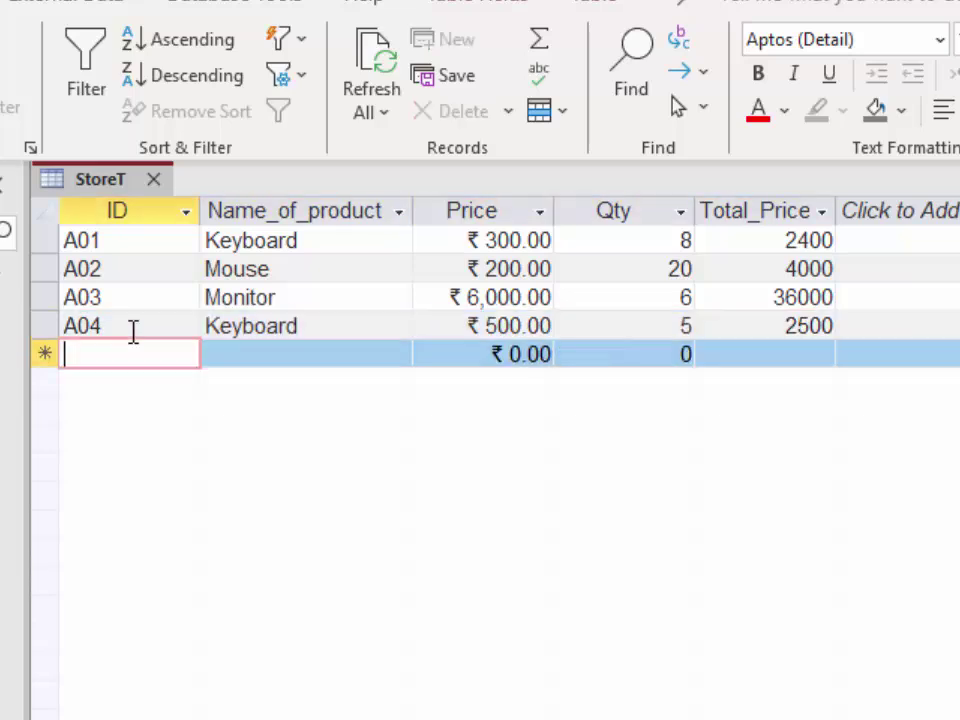
{"action": "type", "text": "A"}
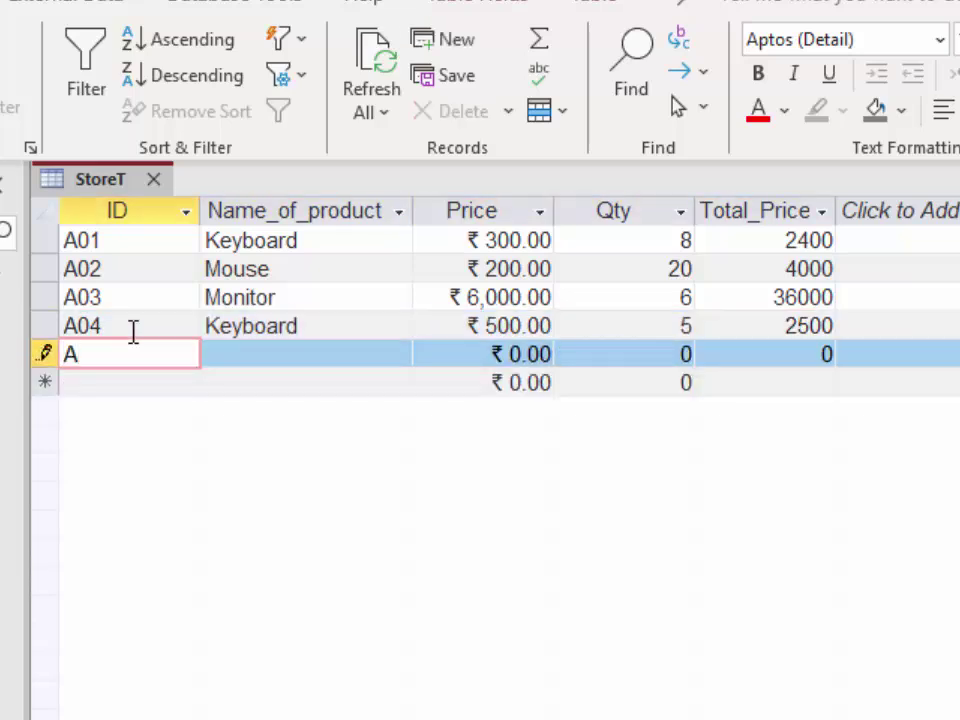
{"action": "type", "text": "05"}
Add USB as a new line in the Name_of_product Edit List Items list and reopen the dropdown.
{"action": "key", "text": "Tab"}
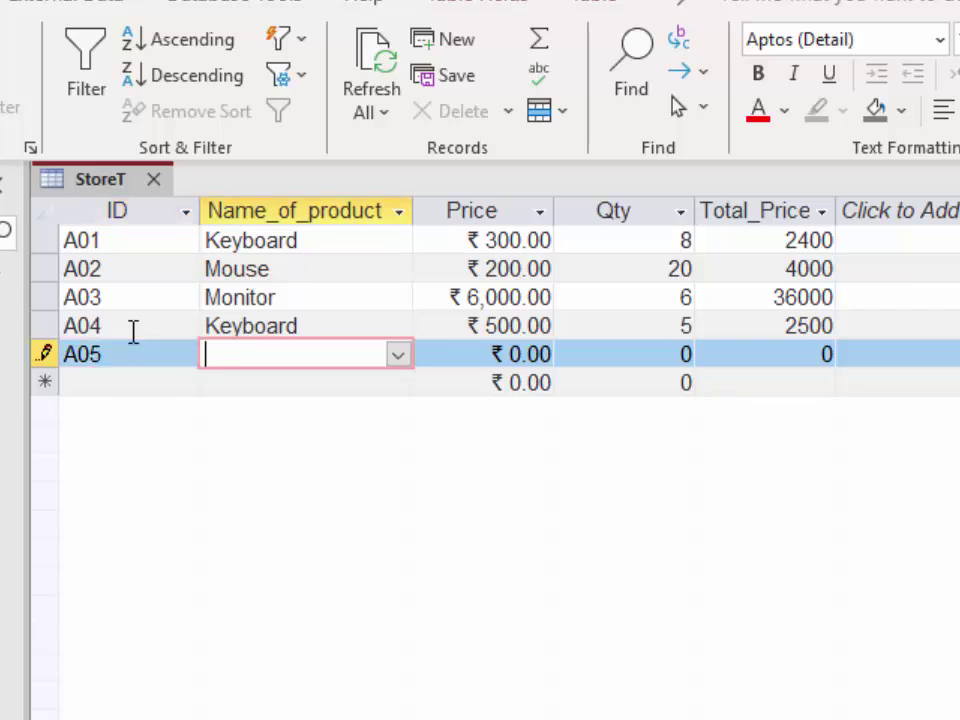
{"action": "left_click", "coordinate": [400, 356]}
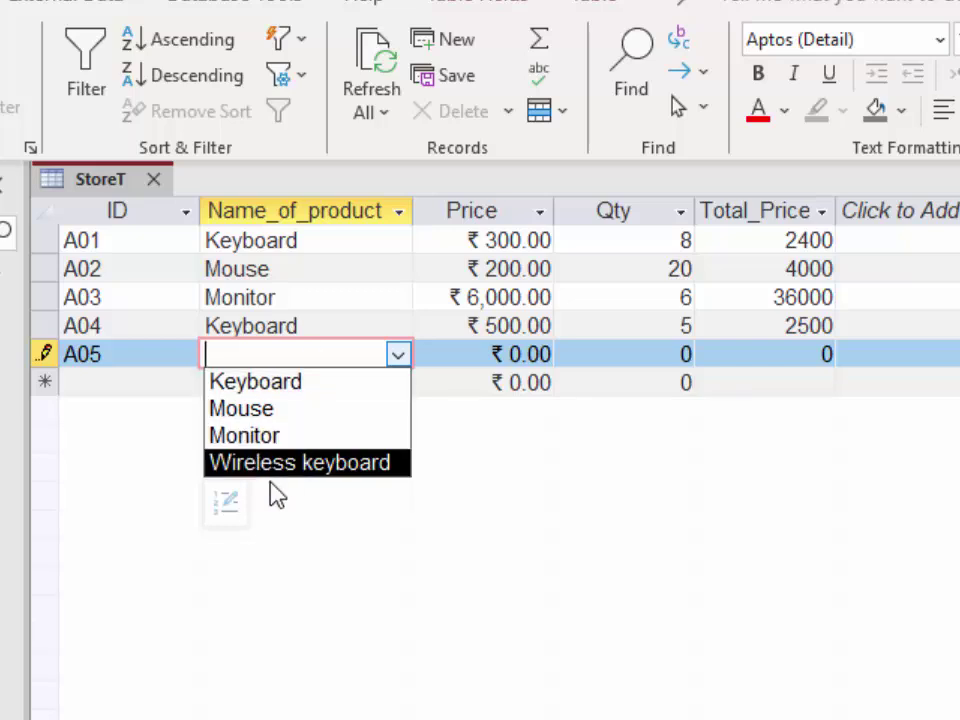
{"action": "left_click", "coordinate": [227, 503]}
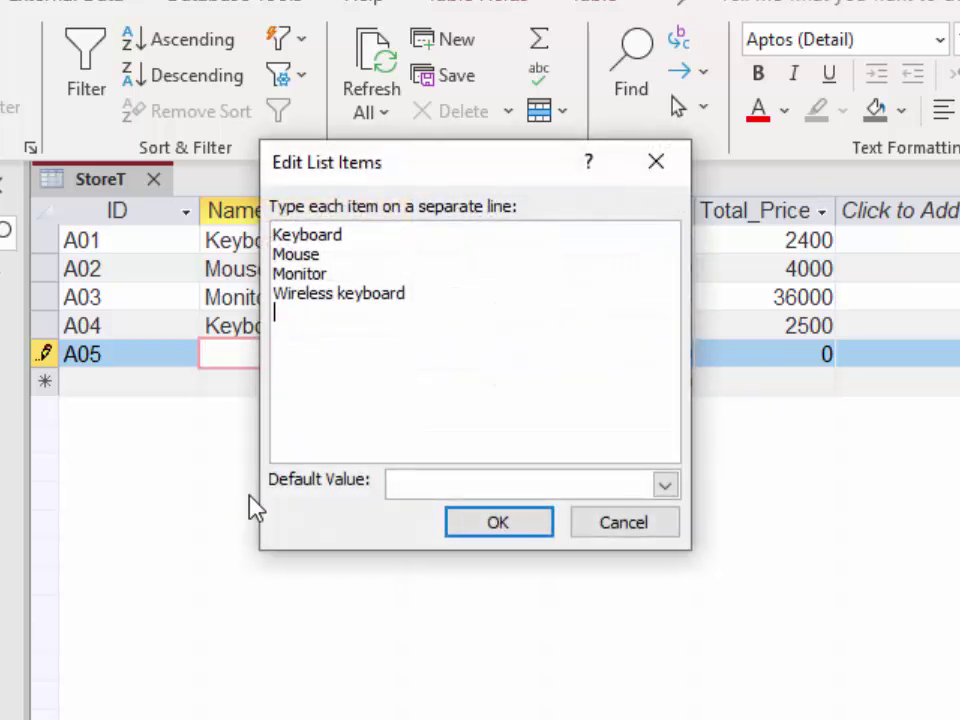
{"action": "left_click", "coordinate": [310, 336]}
{"action": "type", "text": "US"}
{"action": "type", "text": "B"}
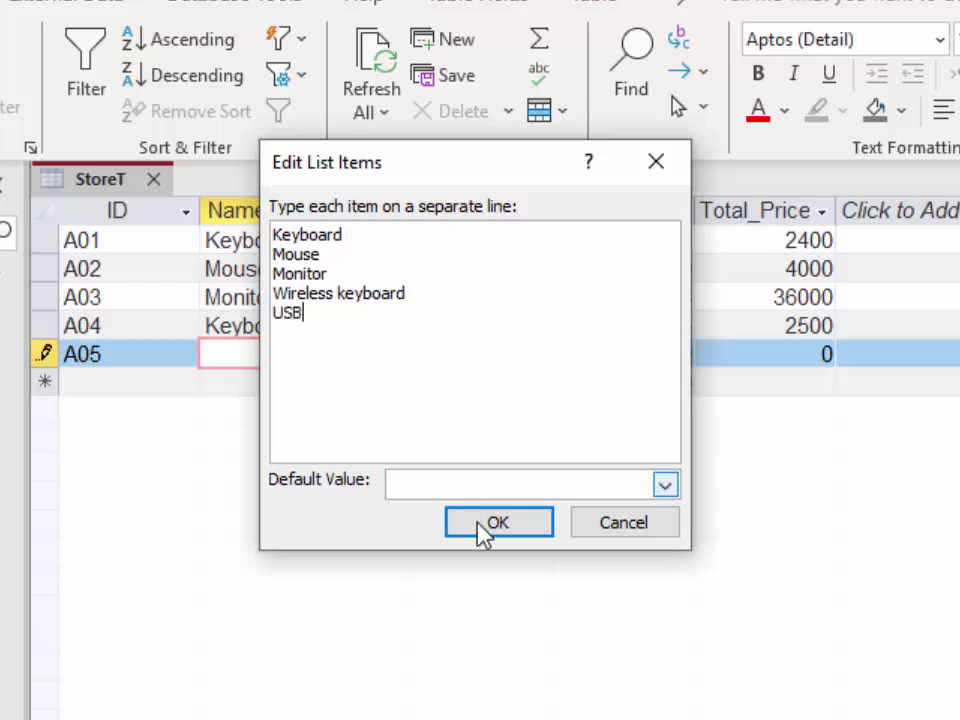
{"action": "left_click", "coordinate": [480, 530]}
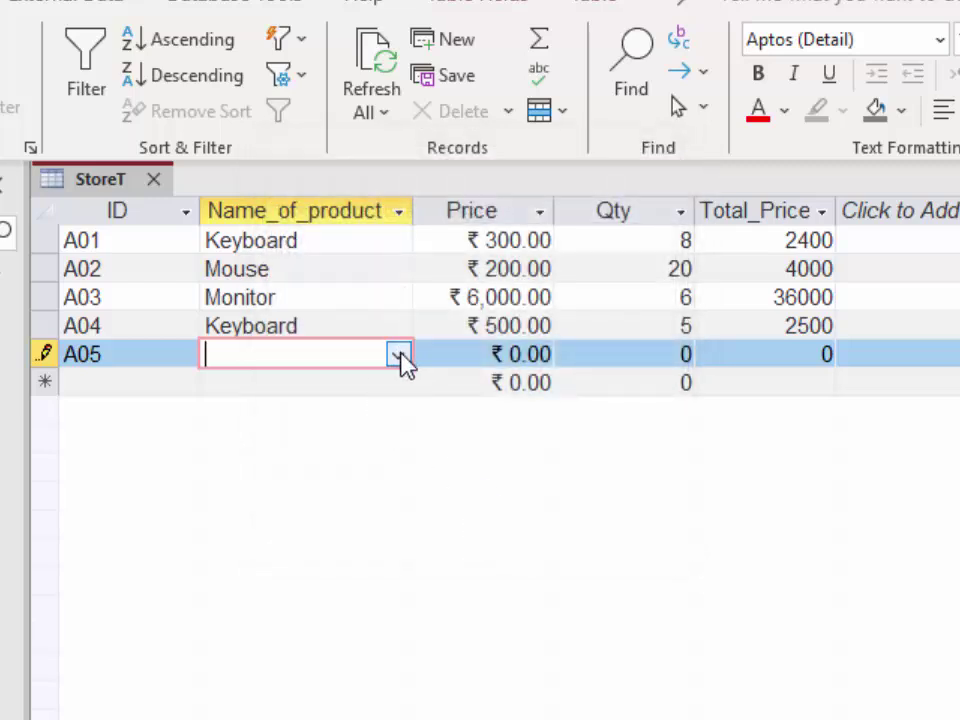
{"action": "left_click", "coordinate": [397, 355]}
Set record A05 to USB with price 300 and quantity 7, totalling 2100.
{"action": "left_click", "coordinate": [303, 495]}
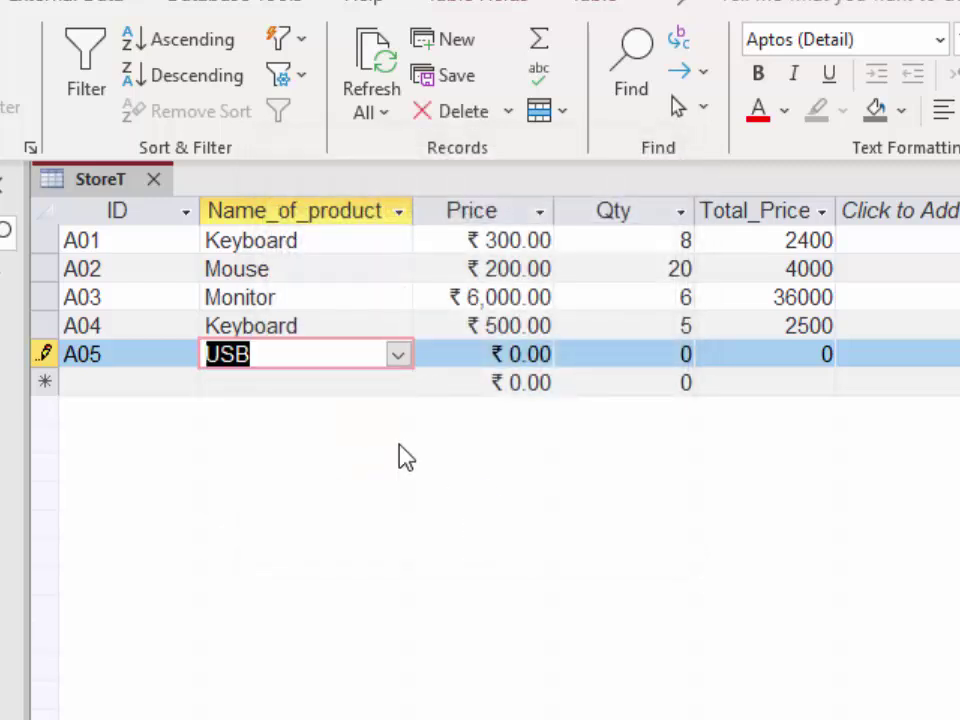
{"action": "left_click", "coordinate": [519, 355]}
{"action": "key", "text": "BackSpace"}
{"action": "type", "text": "3"}
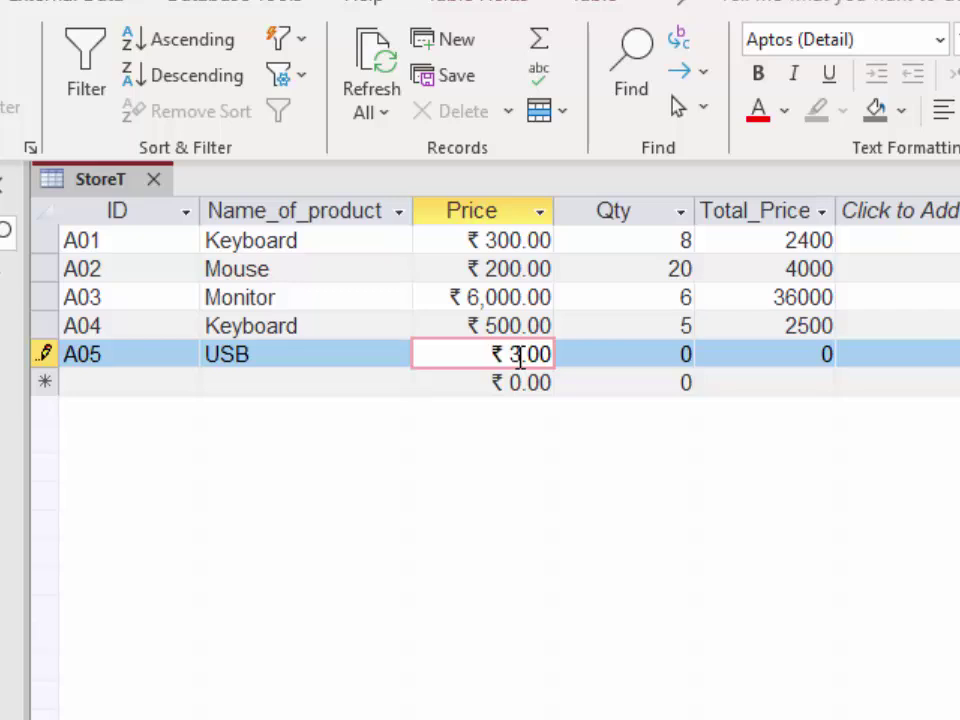
{"action": "type", "text": "00"}
{"action": "key", "text": "Tab"}
{"action": "type", "text": "7"}
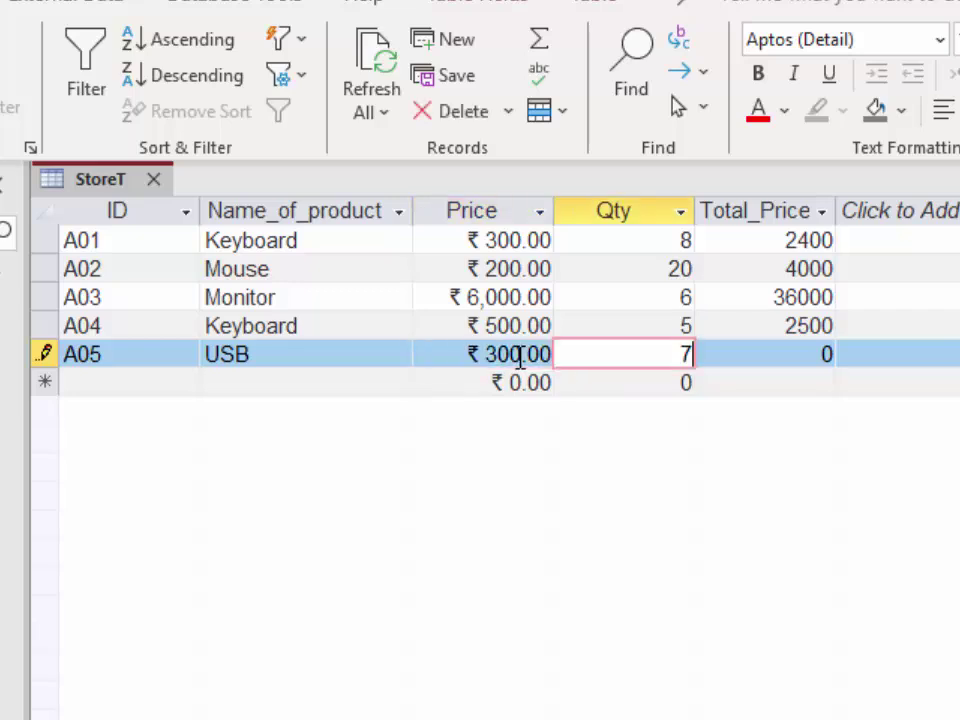
{"action": "key", "text": "Tab"}
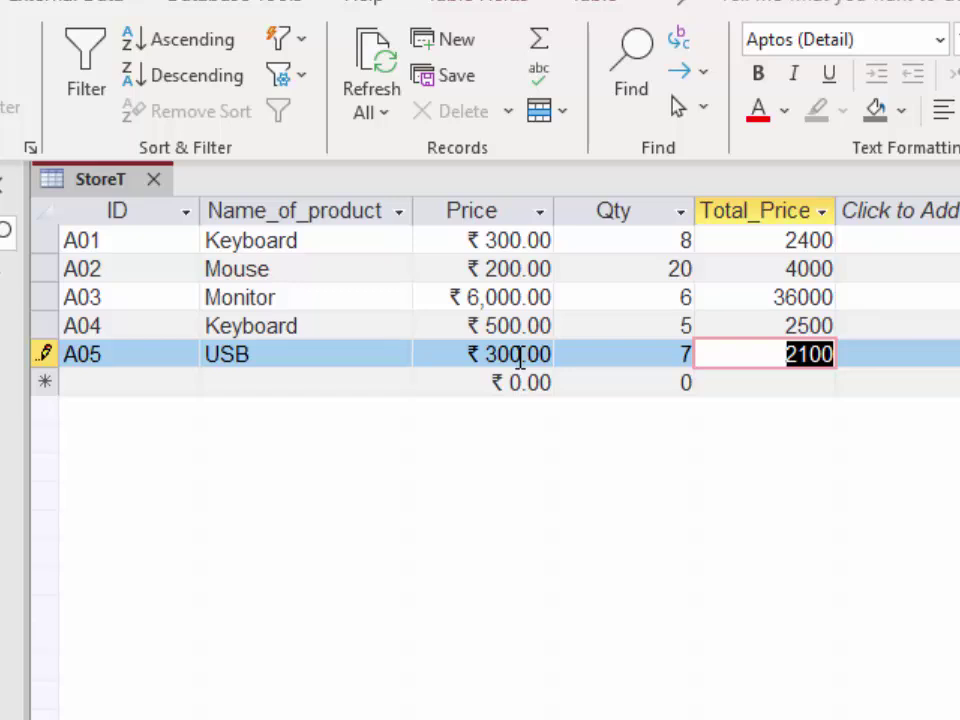
Sort the records by Total_Price from largest to smallest.
{"action": "left_click", "coordinate": [178, 44]}
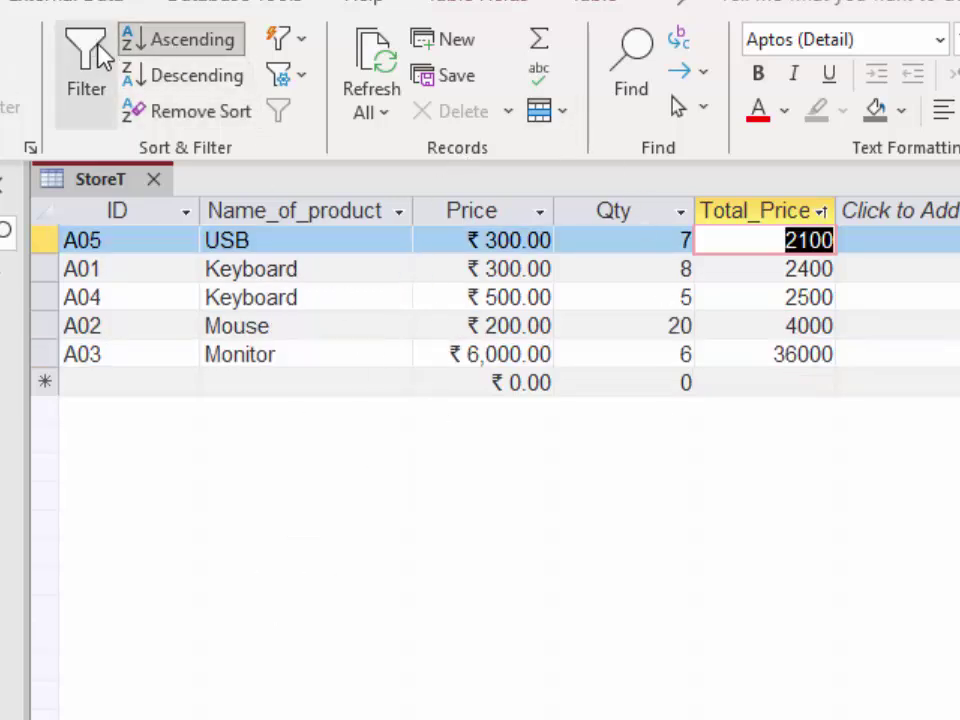
{"action": "left_click", "coordinate": [172, 88]}
{"action": "left_click", "coordinate": [172, 88]}
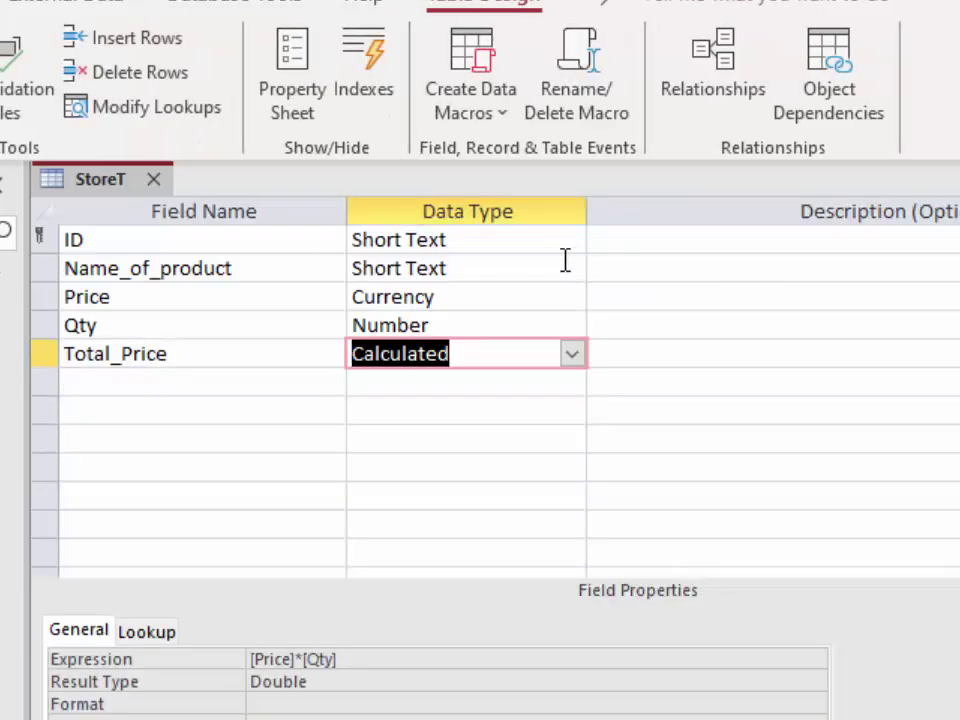
In Design View, add an 'E mail' field below Total_Price with the Hyperlink data type.
{"action": "left_click", "coordinate": [515, 241]}
{"action": "left_click", "coordinate": [573, 241]}
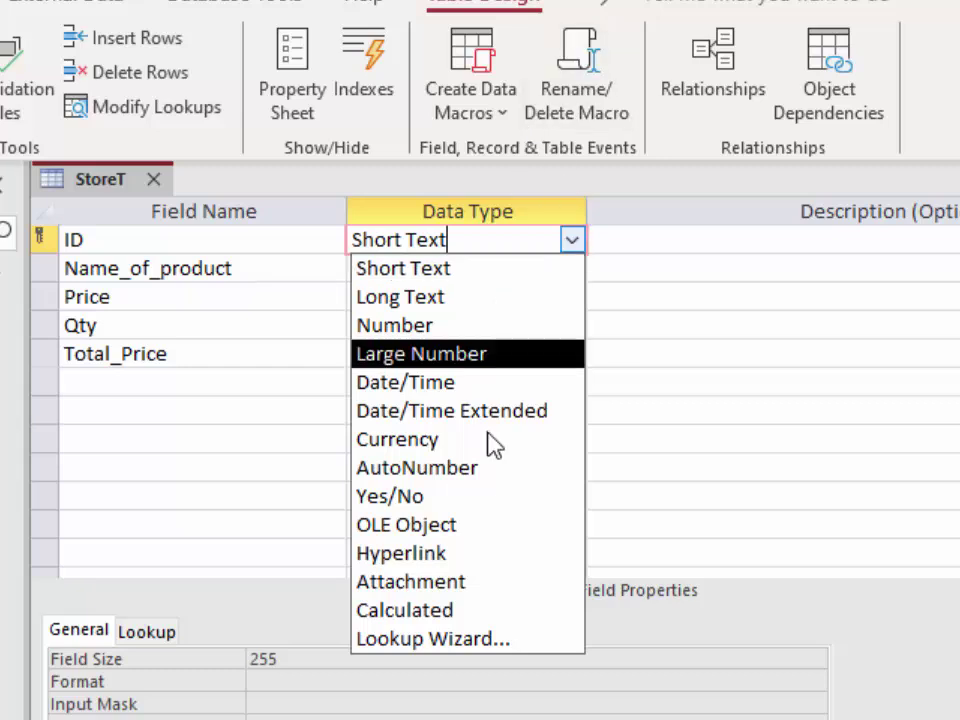
{"action": "left_click", "coordinate": [174, 486]}
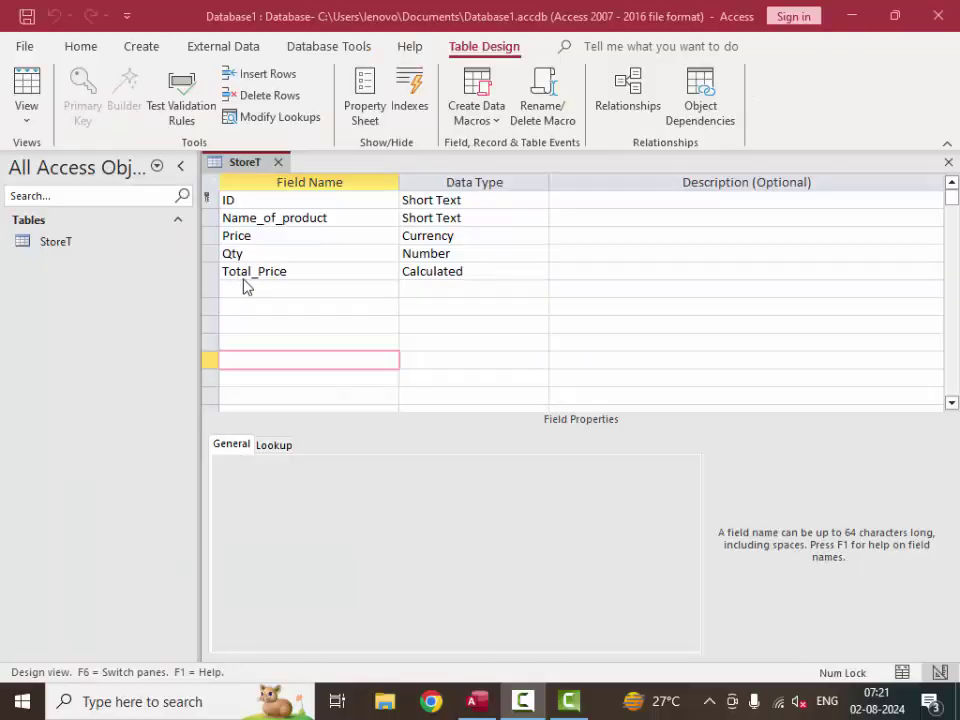
{"action": "left_click", "coordinate": [256, 289]}
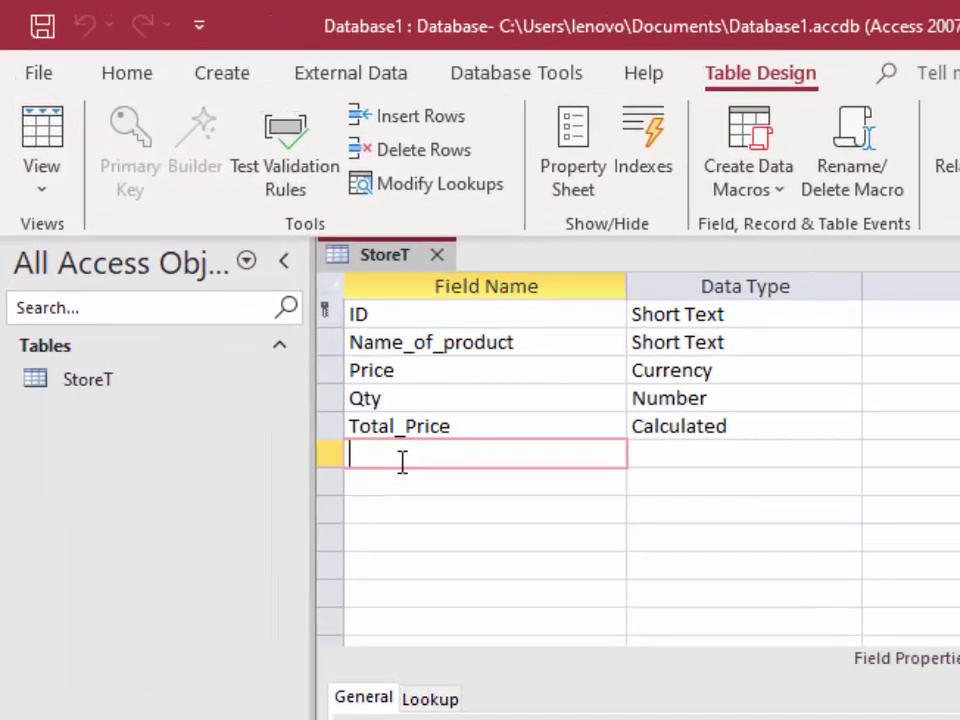
{"action": "type", "text": "E"}
{"action": "type", "text": " m"}
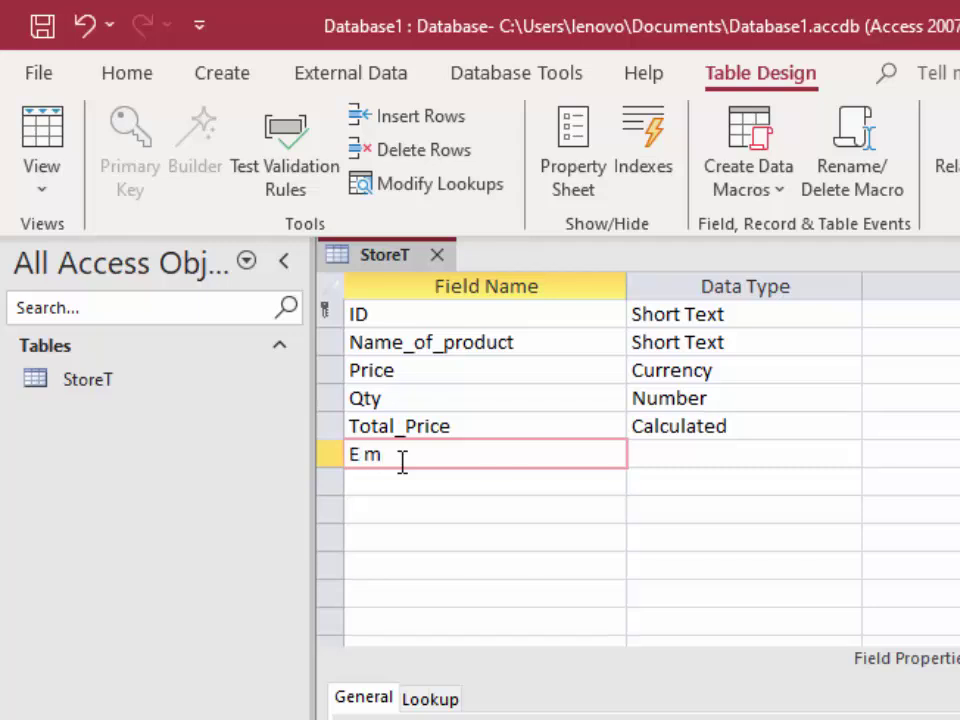
{"action": "type", "text": "ail"}
{"action": "left_click", "coordinate": [658, 456]}
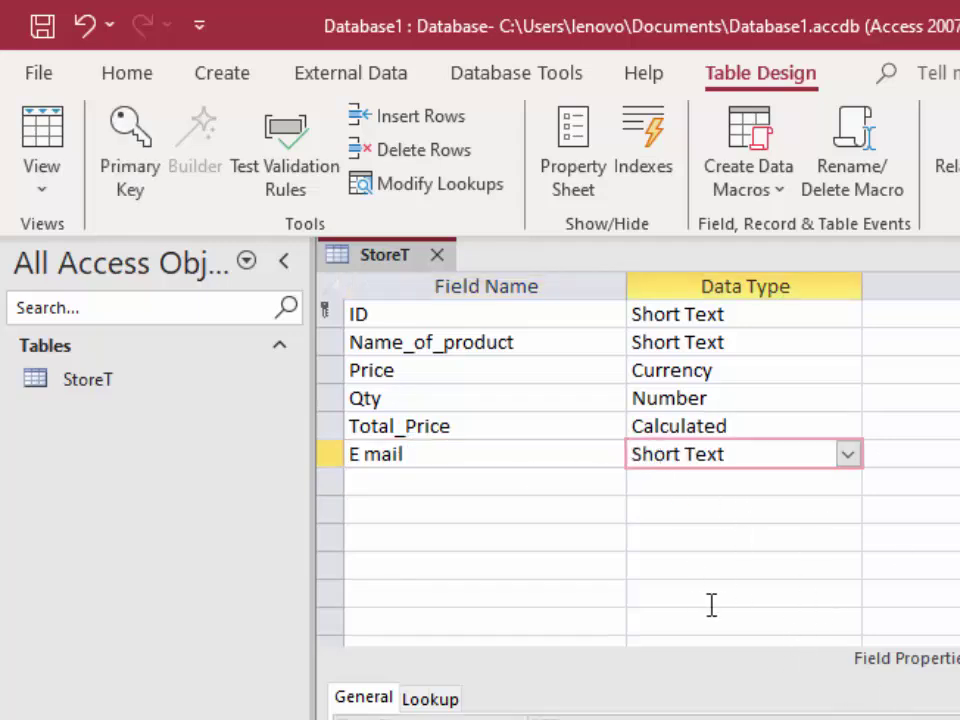
{"action": "left_click", "coordinate": [847, 456]}
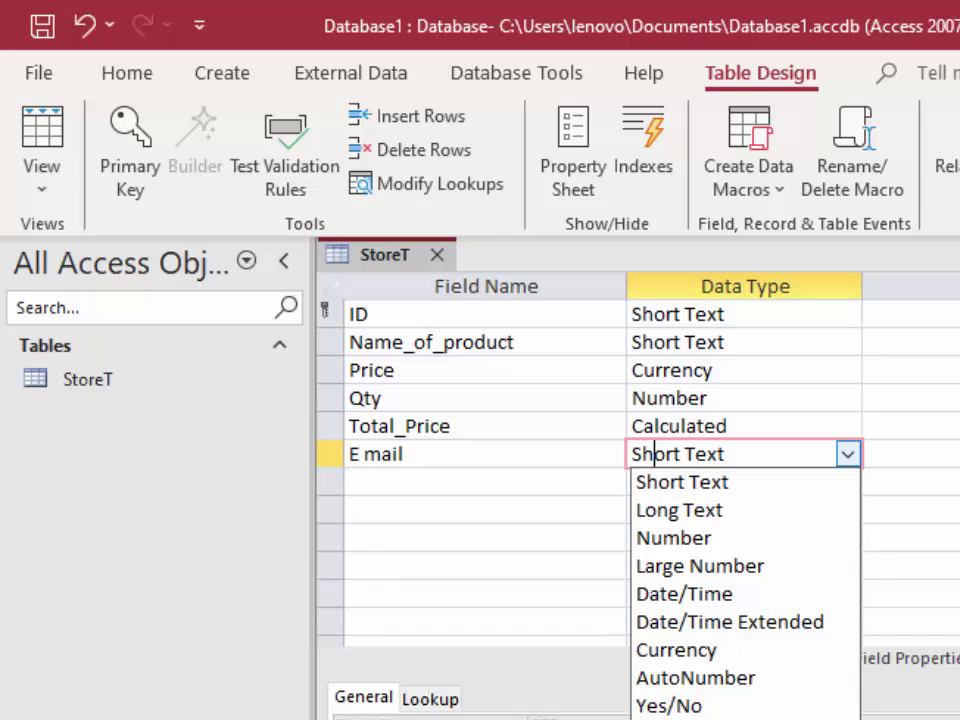
{"action": "left_click", "coordinate": [678, 718]}
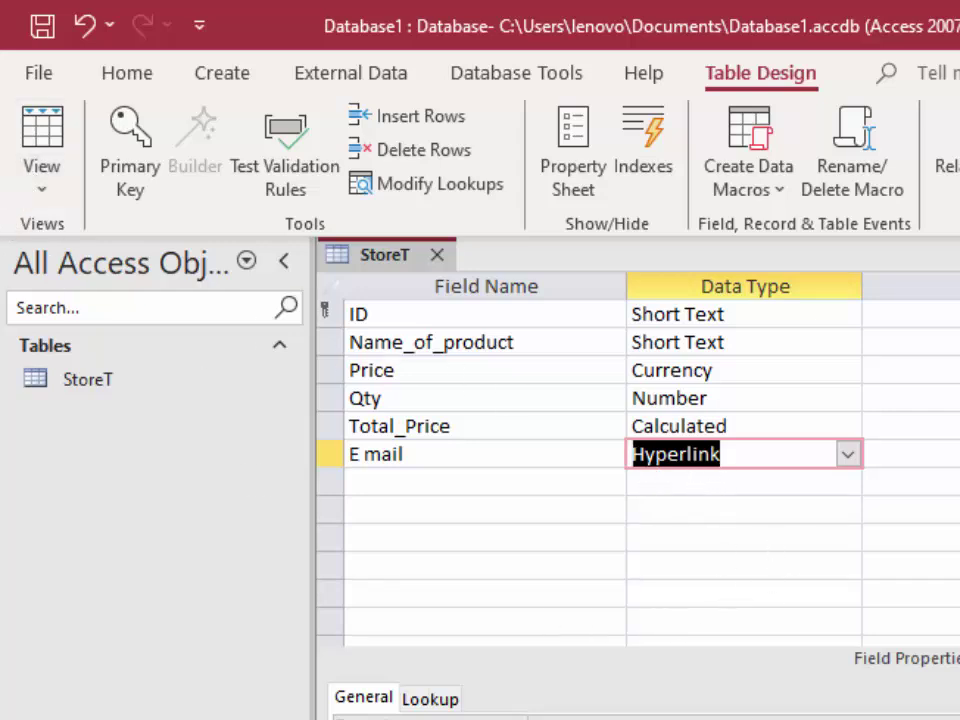
Save the StoreT table and return to Datasheet View.
{"action": "left_click", "coordinate": [40, 140]}
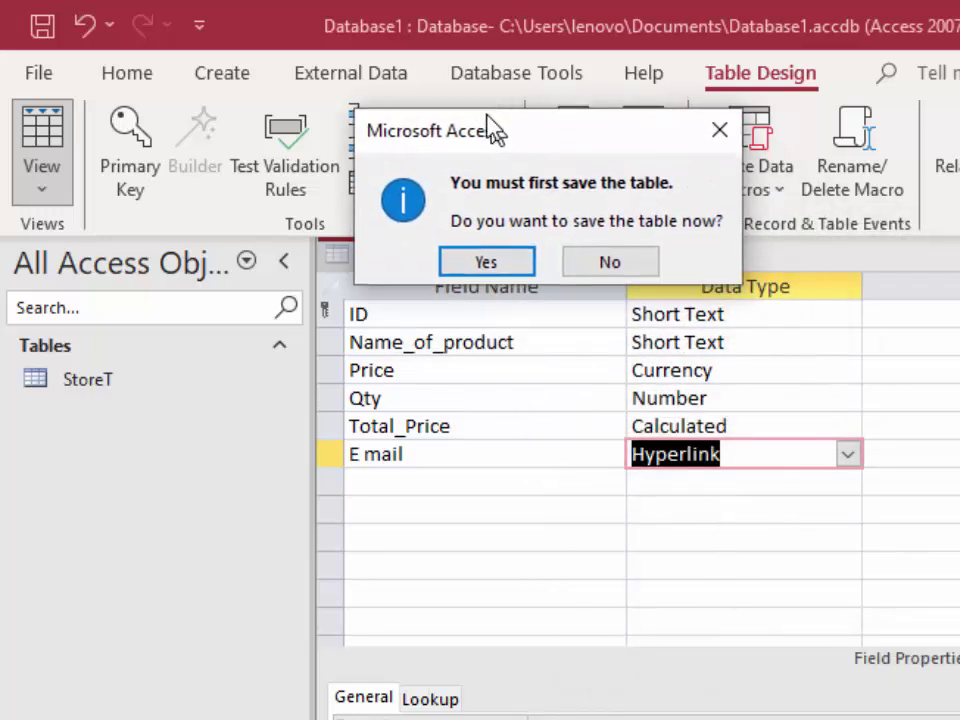
{"action": "left_click_drag", "start_coordinate": [716, 511], "coordinate": [490, 125]}
{"action": "left_click", "coordinate": [487, 257]}
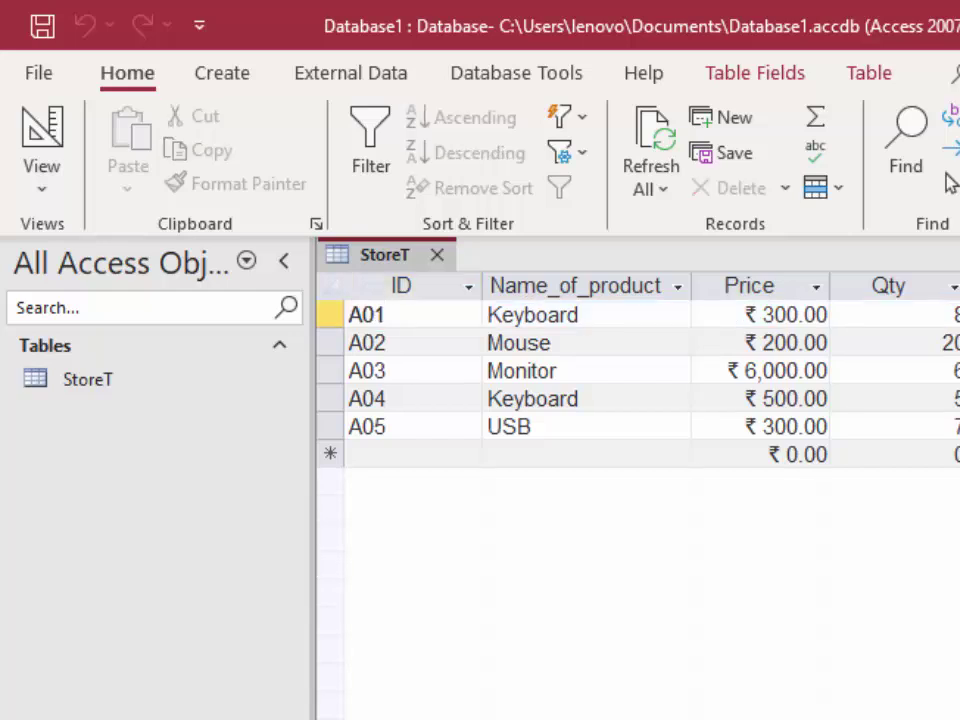
Enter an e-mail address for record A01 and widen the E mail column.
{"action": "left_click", "coordinate": [780, 262]}
{"action": "type", "text": "12"}
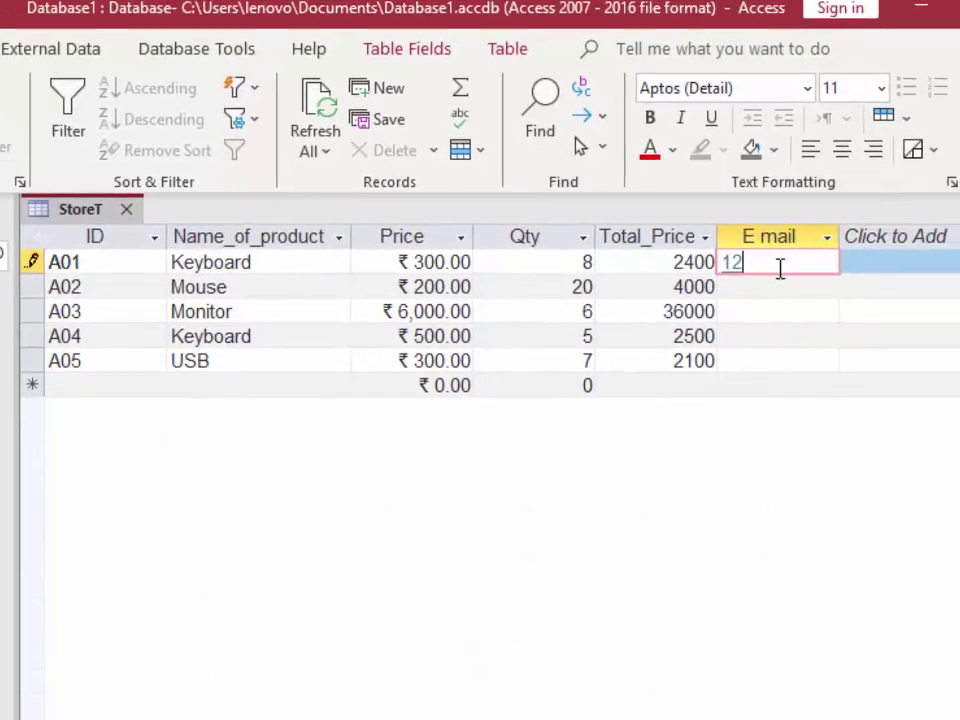
{"action": "type", "text": "3@g"}
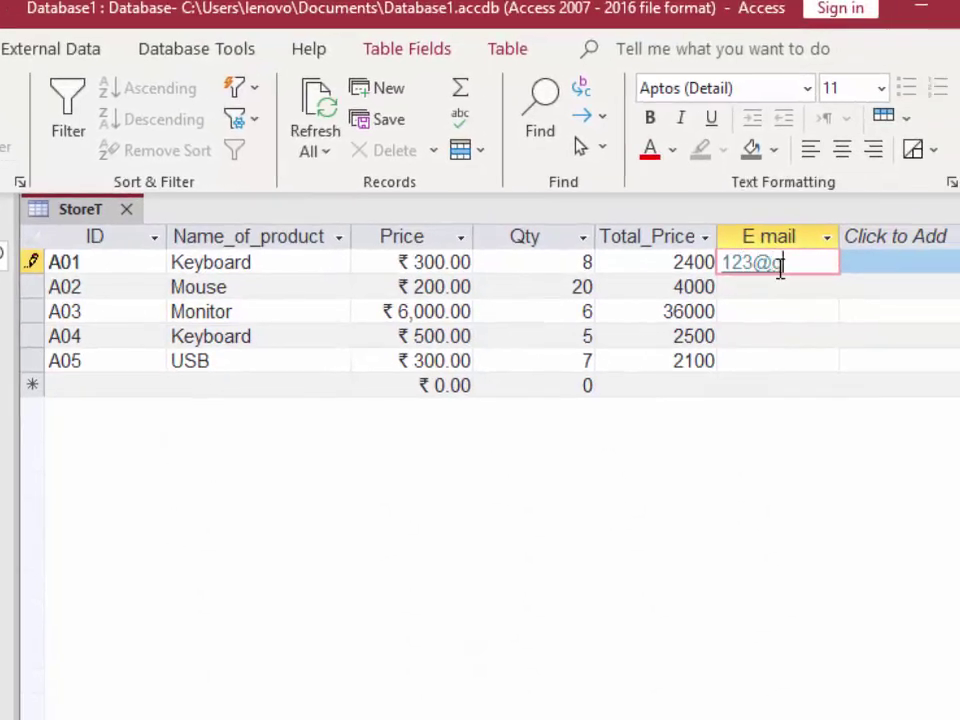
{"action": "type", "text": "m"}
{"action": "type", "text": "ail"}
{"action": "type", "text": ".co"}
{"action": "type", "text": "m"}
{"action": "key", "text": "Return"}
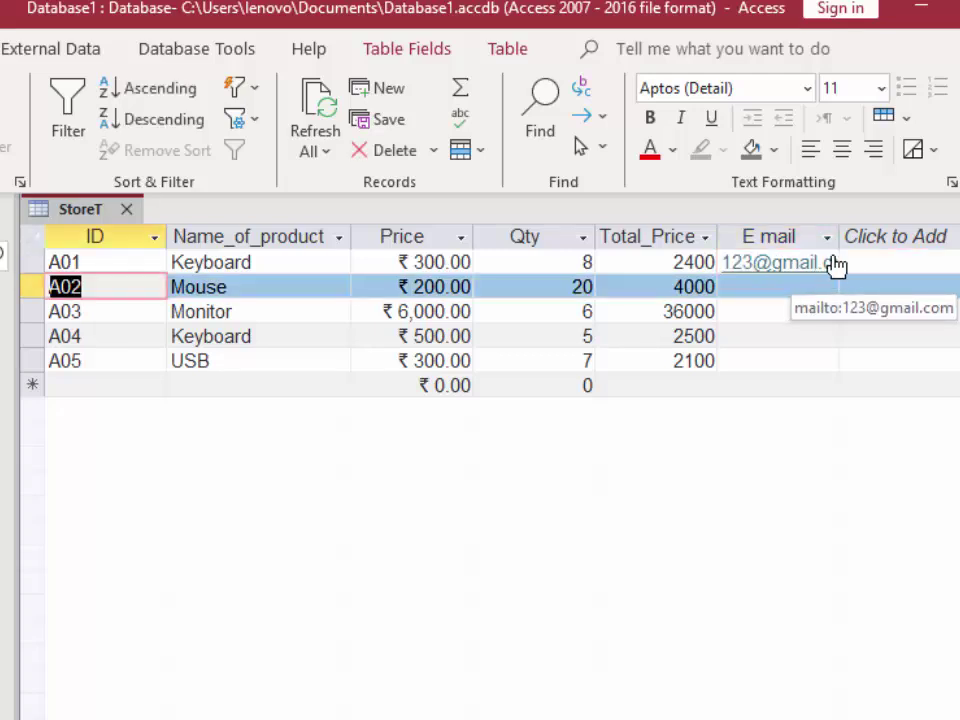
{"action": "left_click_drag", "start_coordinate": [842, 236], "coordinate": [932, 321]}
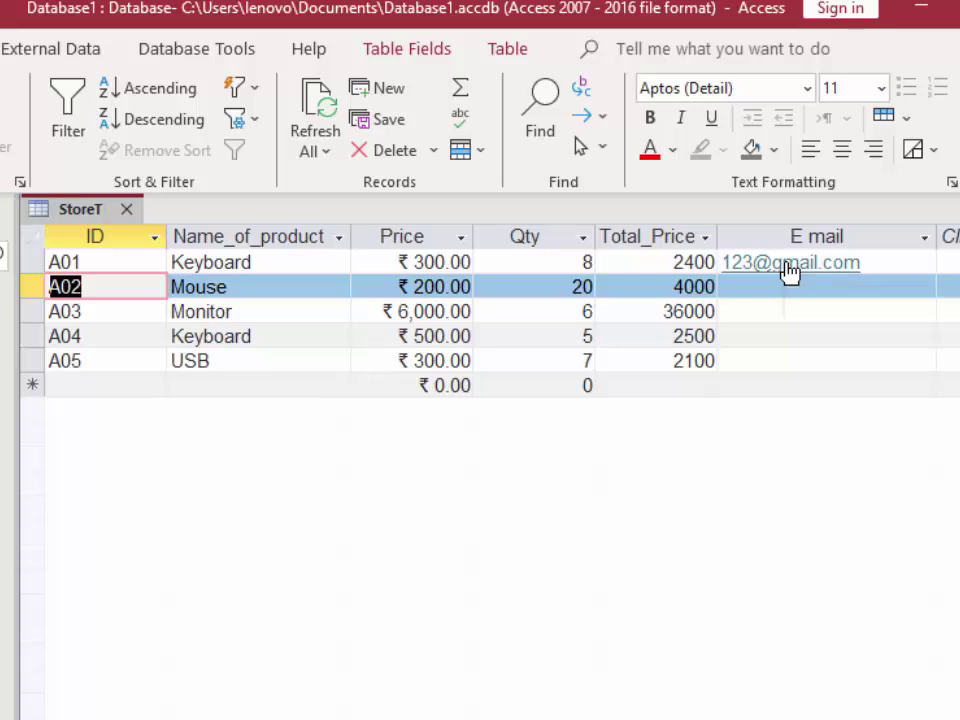
Close the Mail app that opened from A01's e-mail link.
{"action": "left_click", "coordinate": [789, 268]}
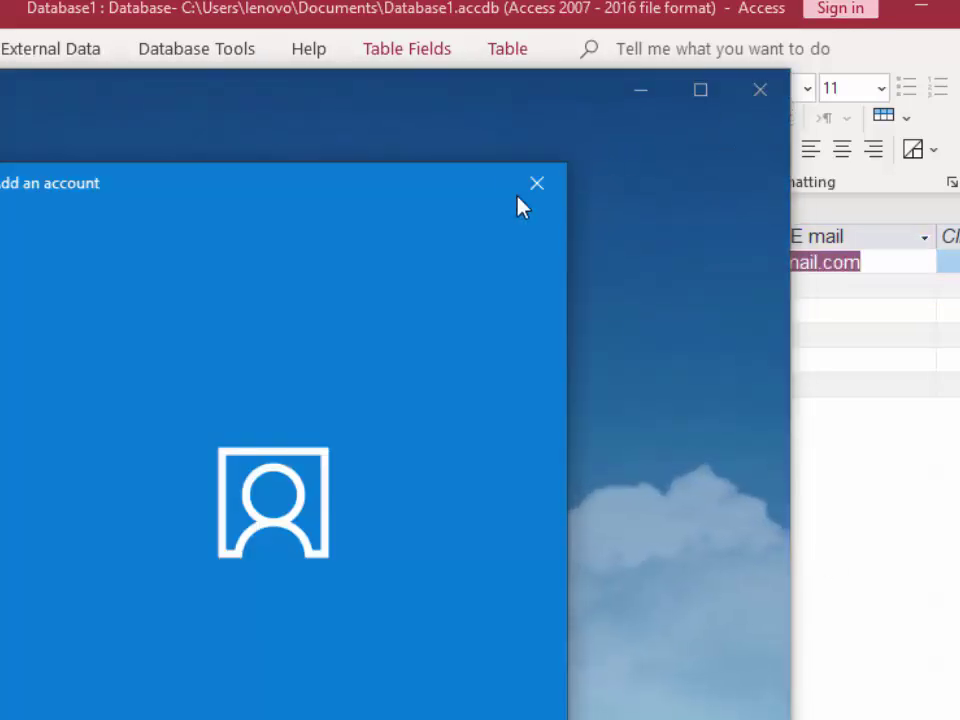
{"action": "left_click", "coordinate": [520, 196]}
{"action": "left_click", "coordinate": [774, 90]}
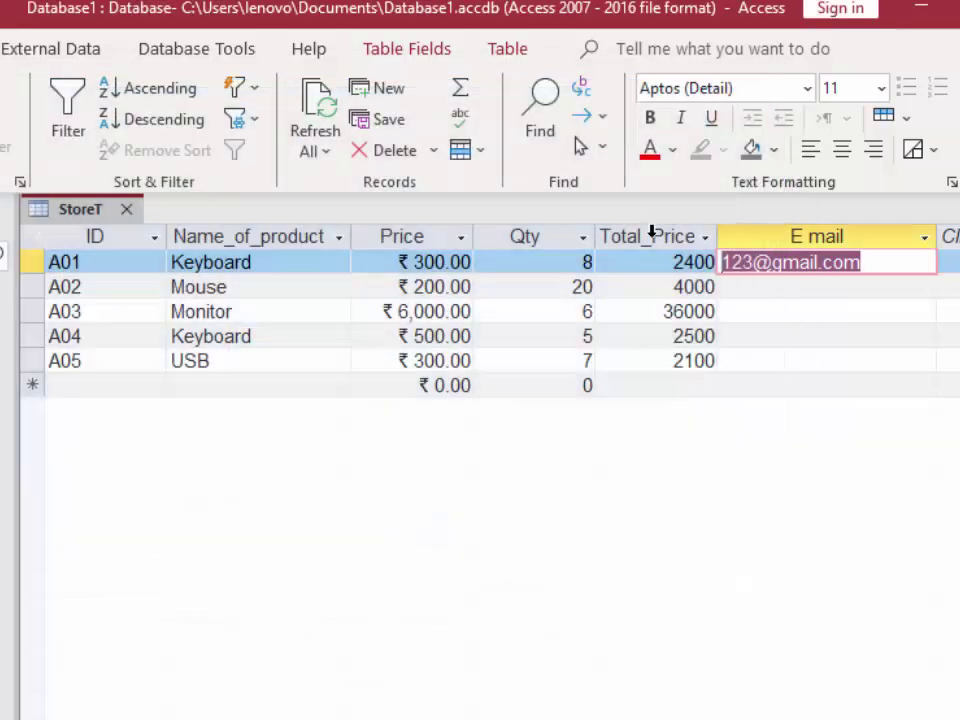
Enter e-mail addresses in the E mail cells of records A02 and A03.
{"action": "left_click", "coordinate": [750, 290]}
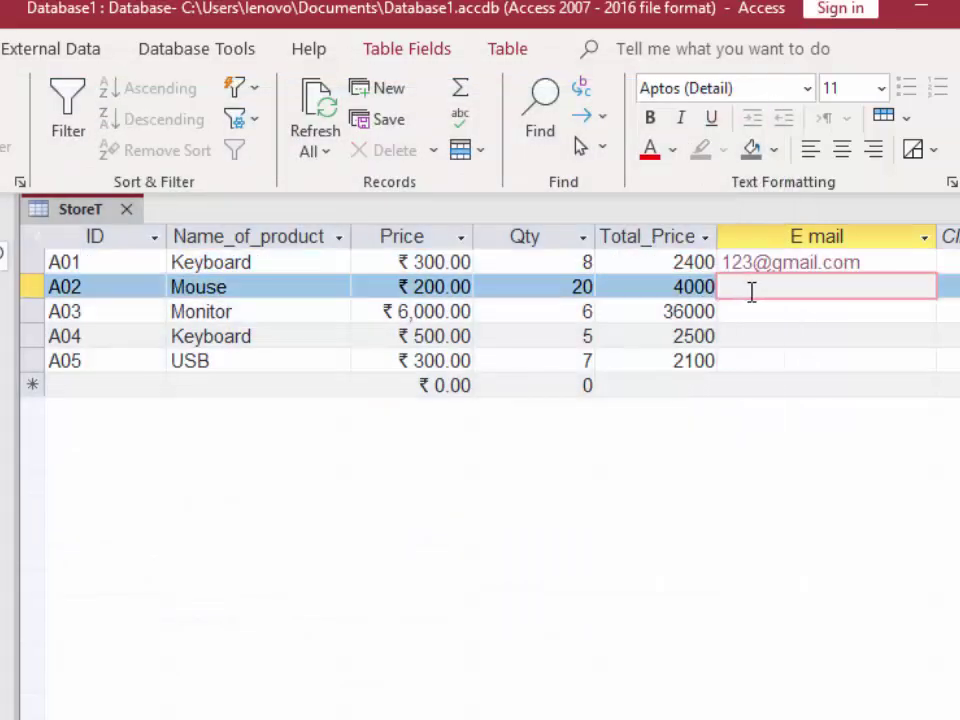
{"action": "type", "text": "789"}
{"action": "type", "text": "@g"}
{"action": "type", "text": "mail"}
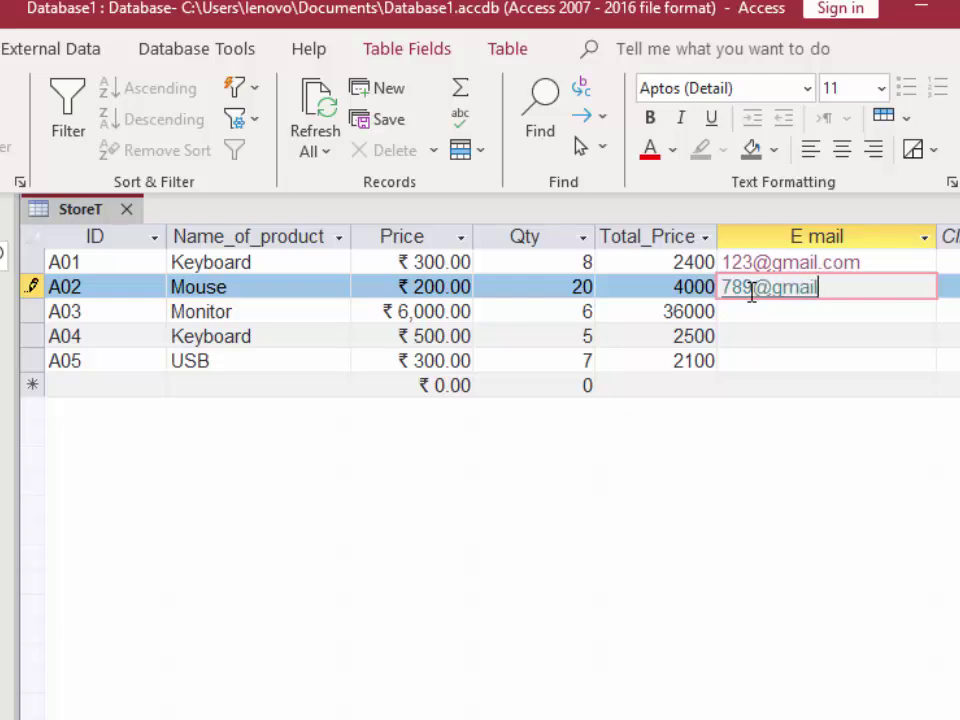
{"action": "type", "text": ".com"}
{"action": "key", "text": "Return"}
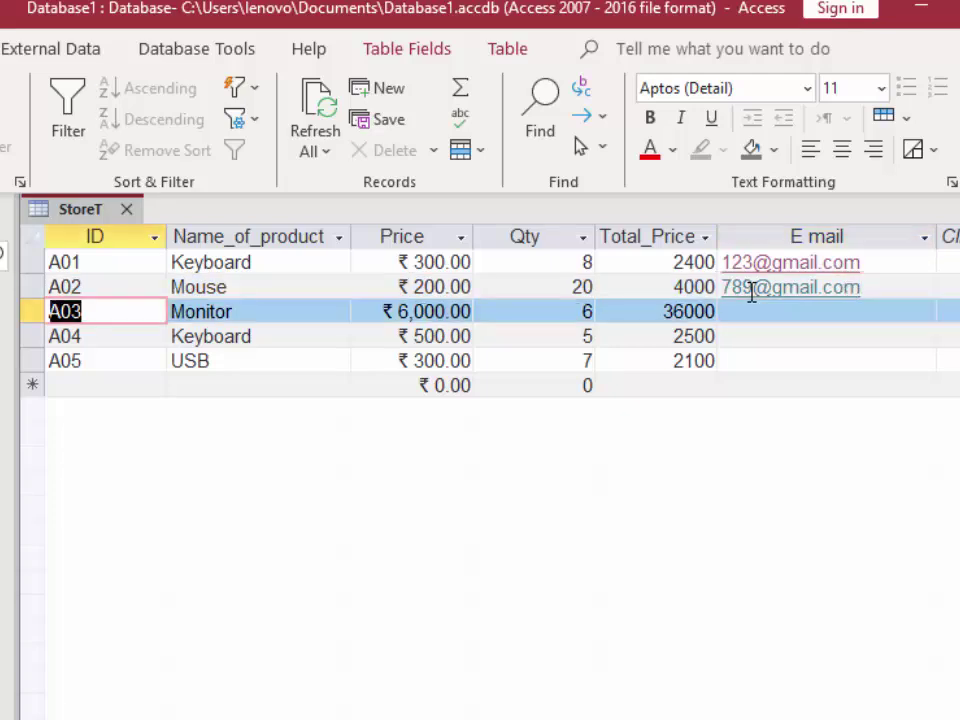
{"action": "key", "text": "Tab"}
{"action": "key", "text": "Tab"}
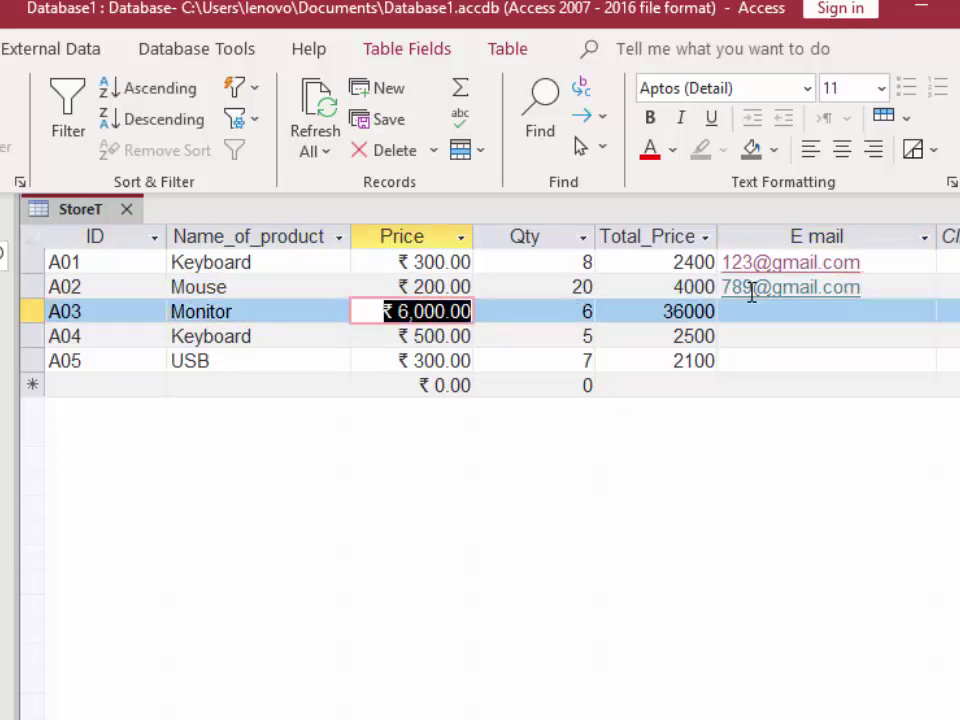
{"action": "key", "text": "Tab"}
{"action": "key", "text": "Tab"}
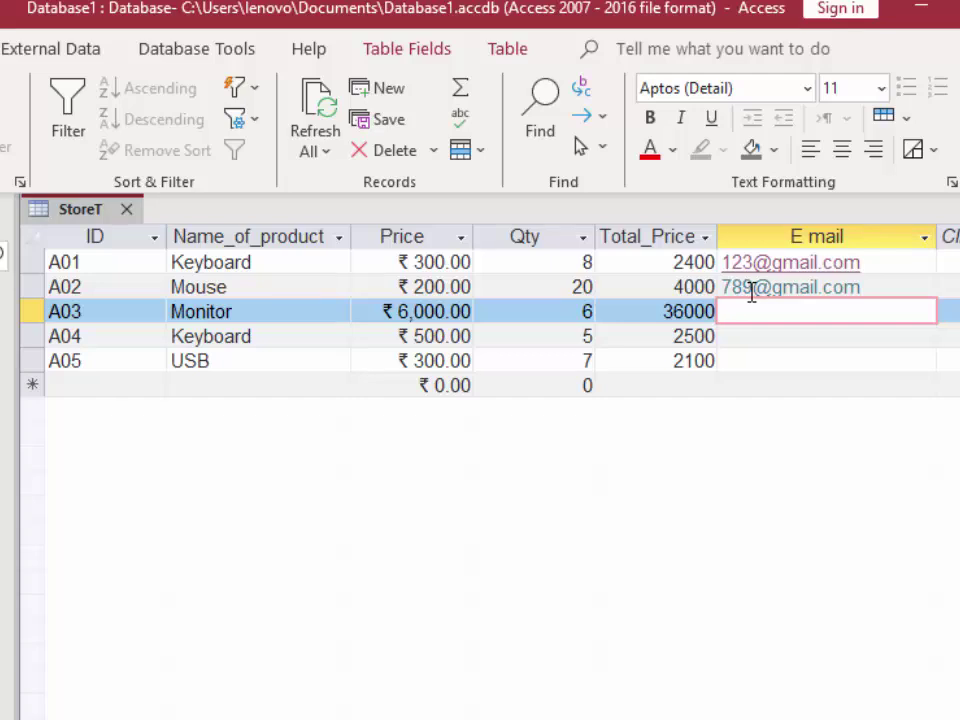
{"action": "type", "text": "456@"}
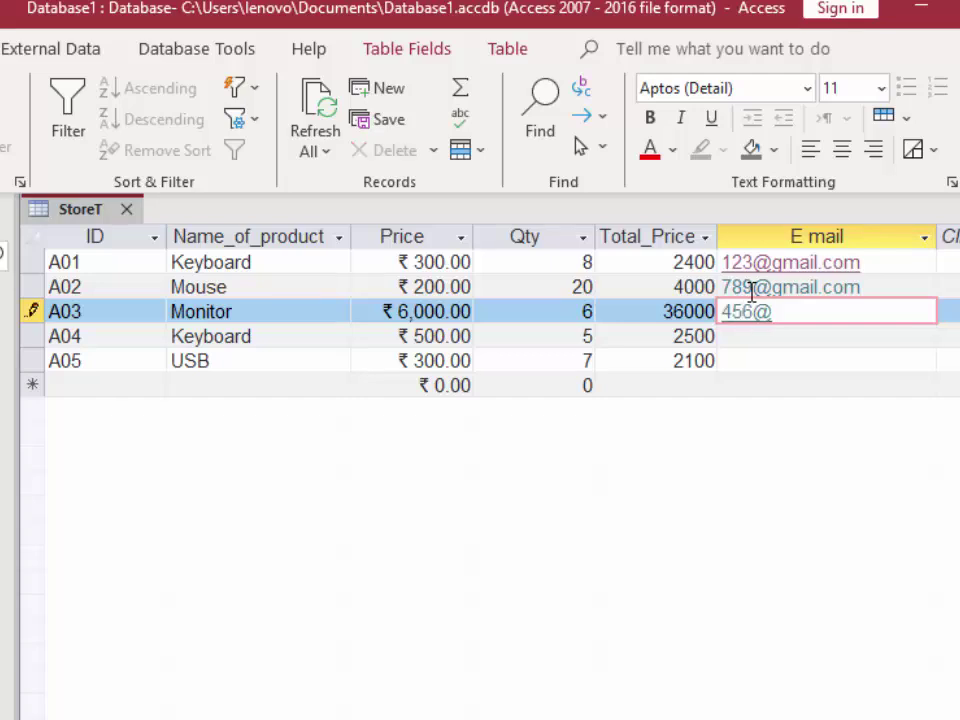
{"action": "type", "text": "gmai"}
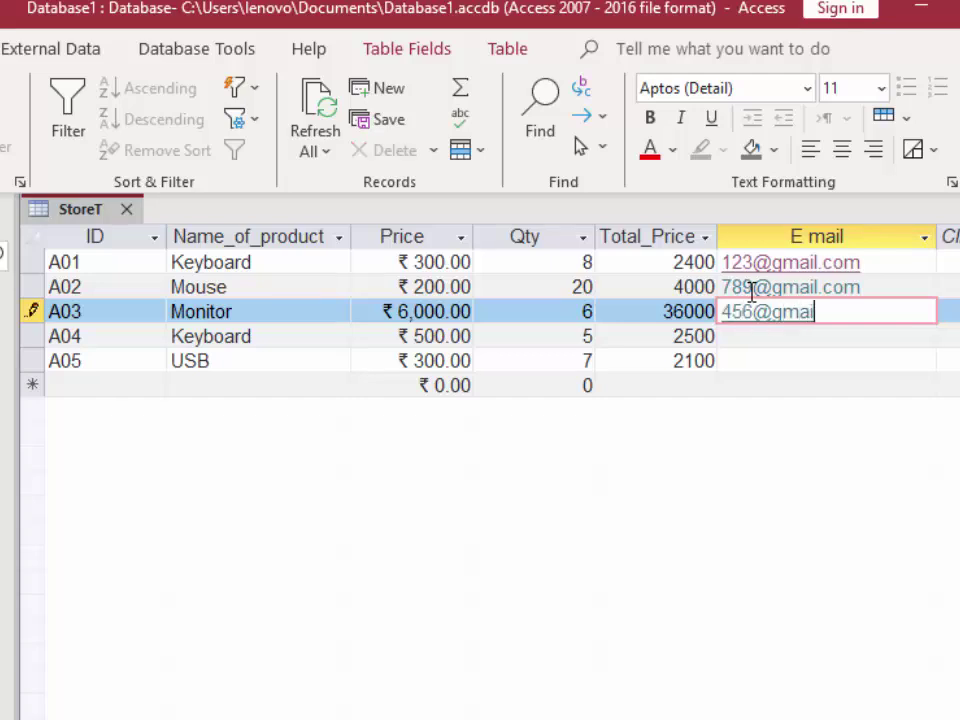
{"action": "type", "text": "."}
{"action": "type", "text": "com"}
{"action": "left_click", "coordinate": [784, 342]}
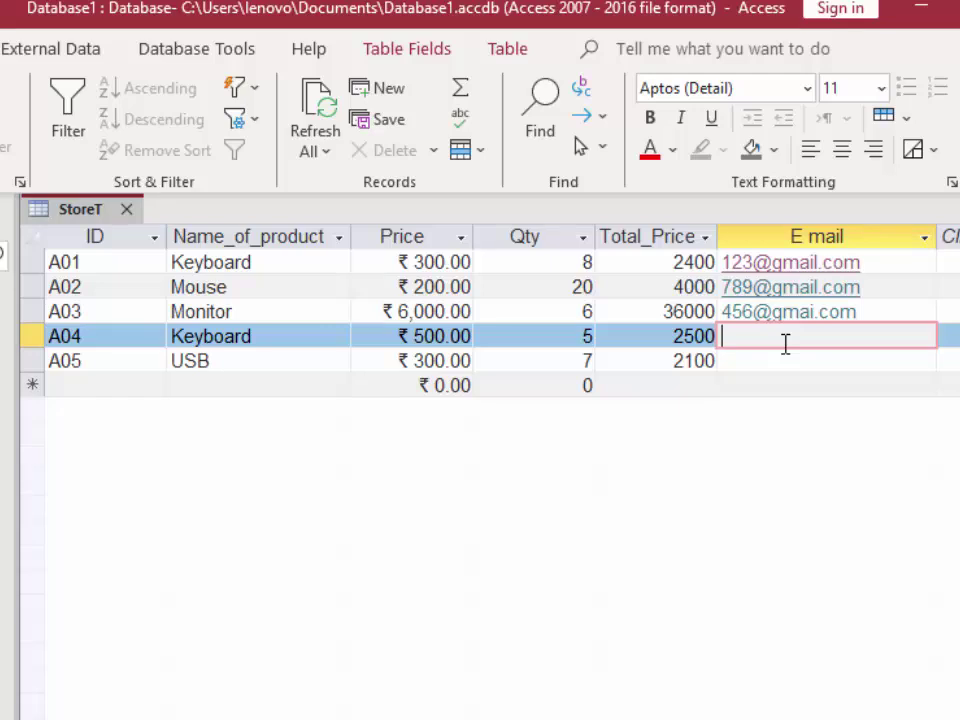